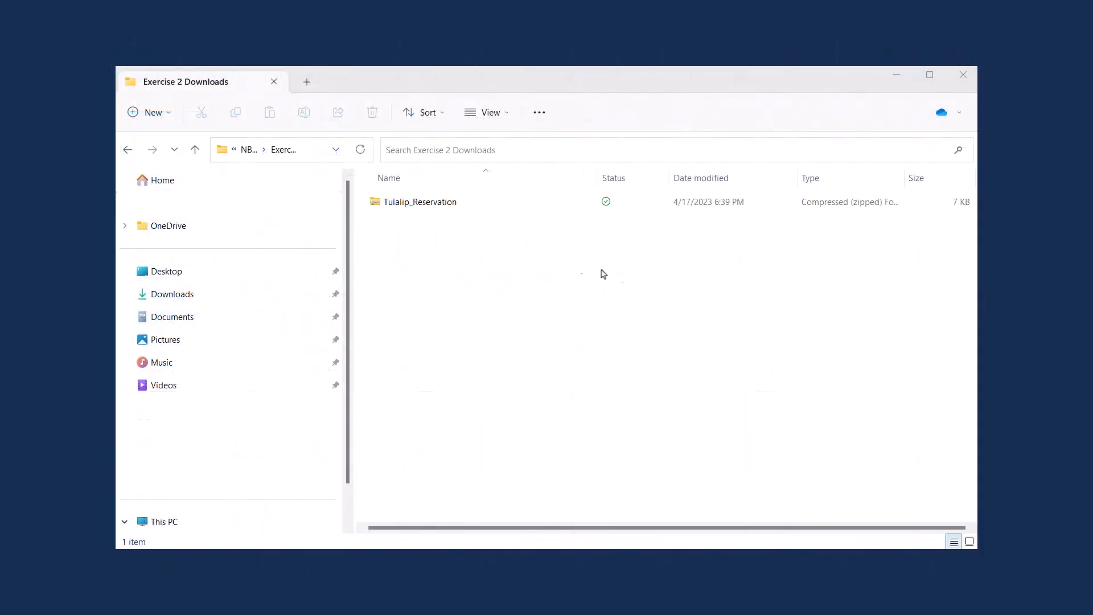
Step: Extract the Tulalip_Reservation zip archive into a Tulalip_Reservation folder inside Exercise 2 Downloads
click(434, 208)
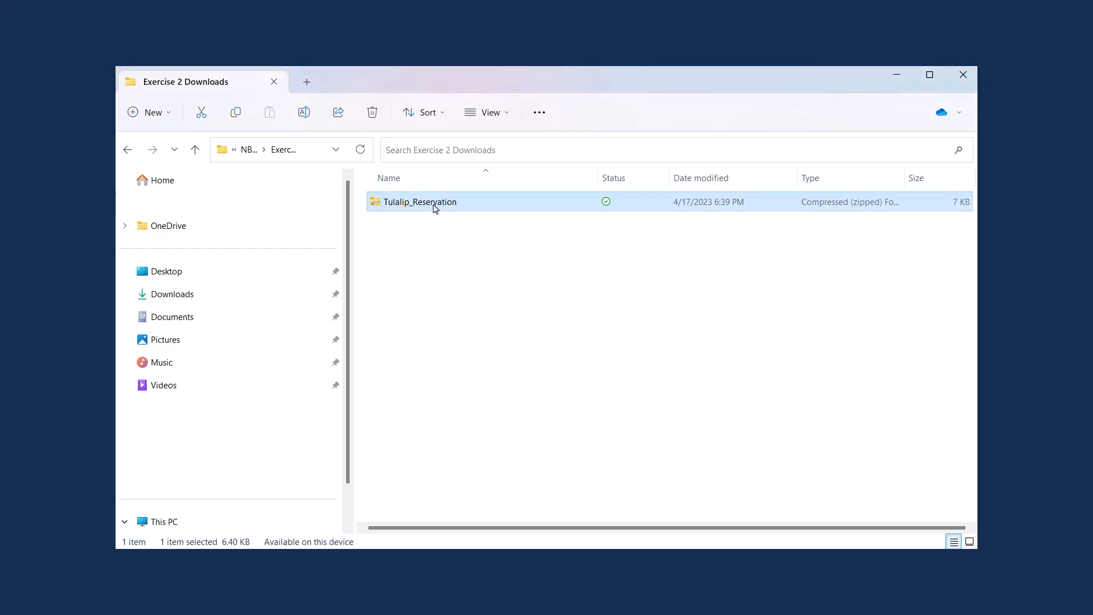
right_click(434, 209)
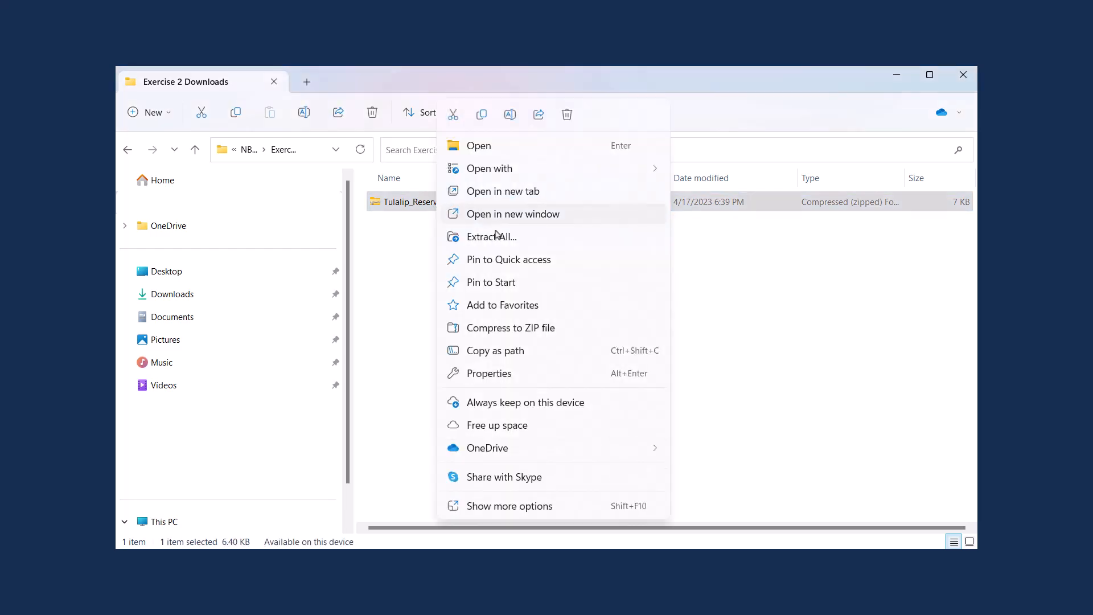
click(530, 238)
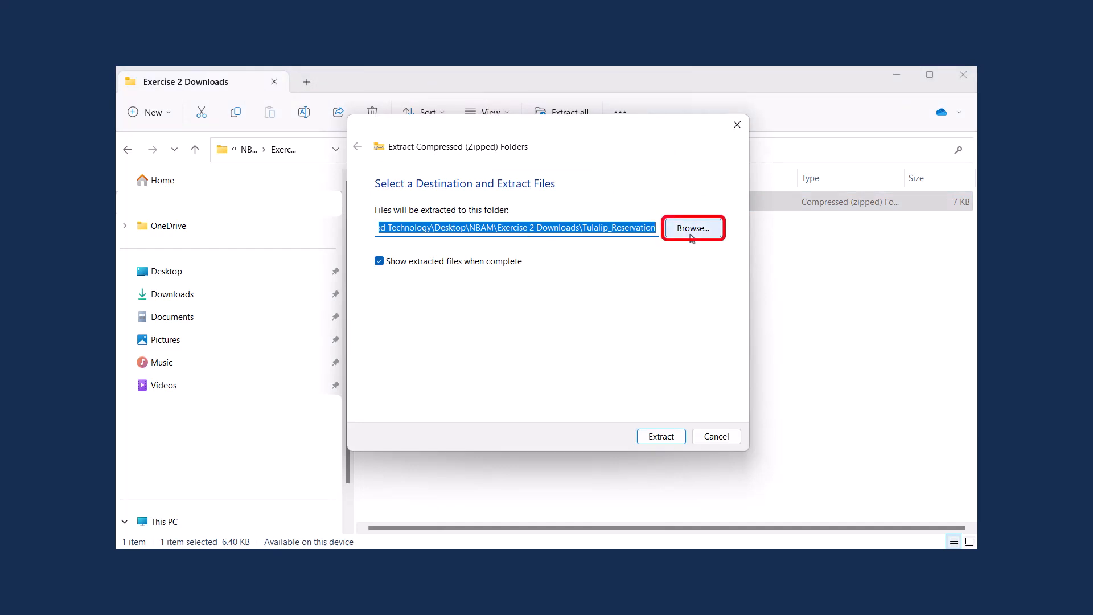
click(672, 437)
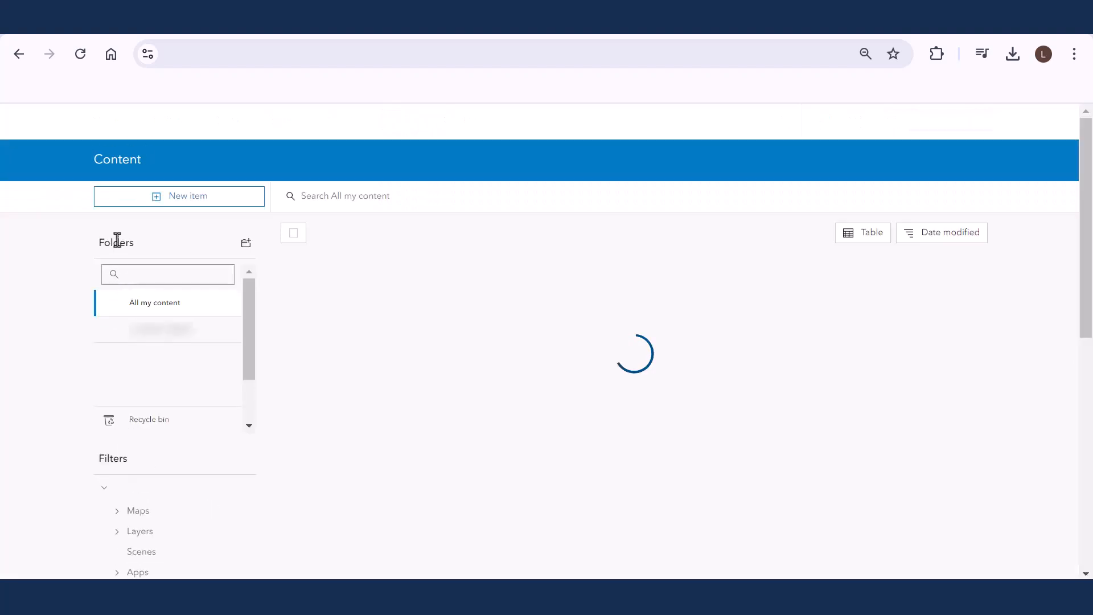
Step: In ArcGIS Online, add Tulalip_Reservation.zip as a new shapefile item and choose to create a hosted feature layer from it
click(122, 201)
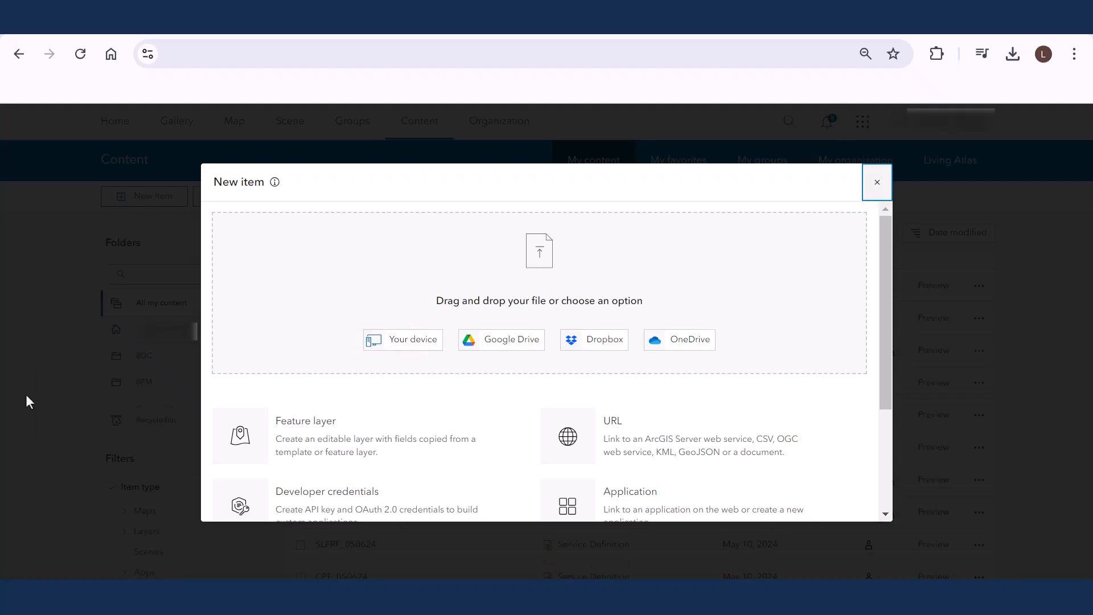
drag(27, 398, 483, 278)
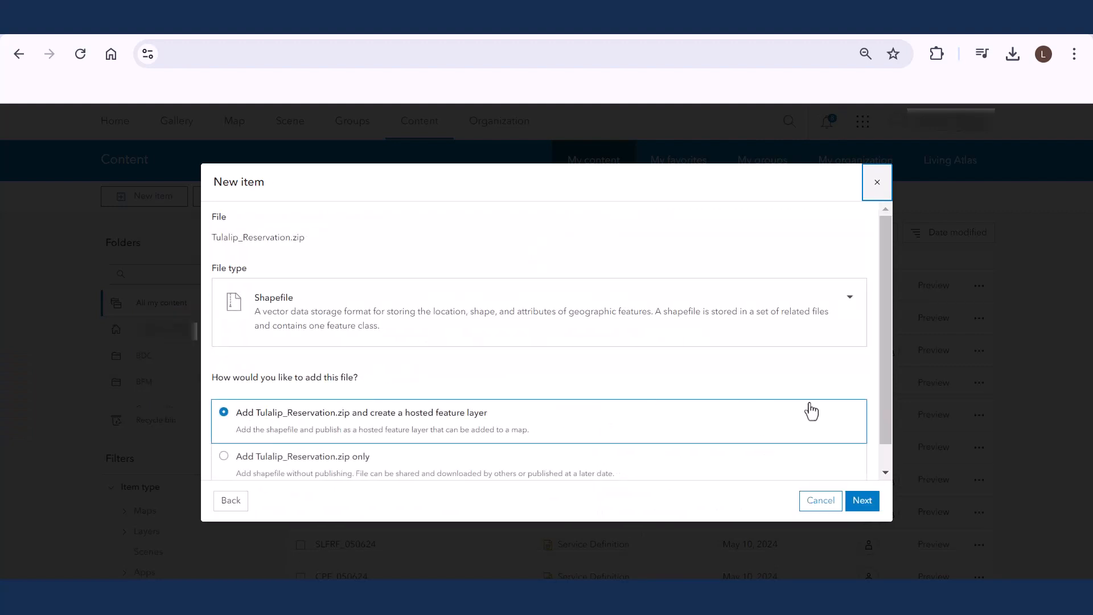
scroll(837, 388, down, 1)
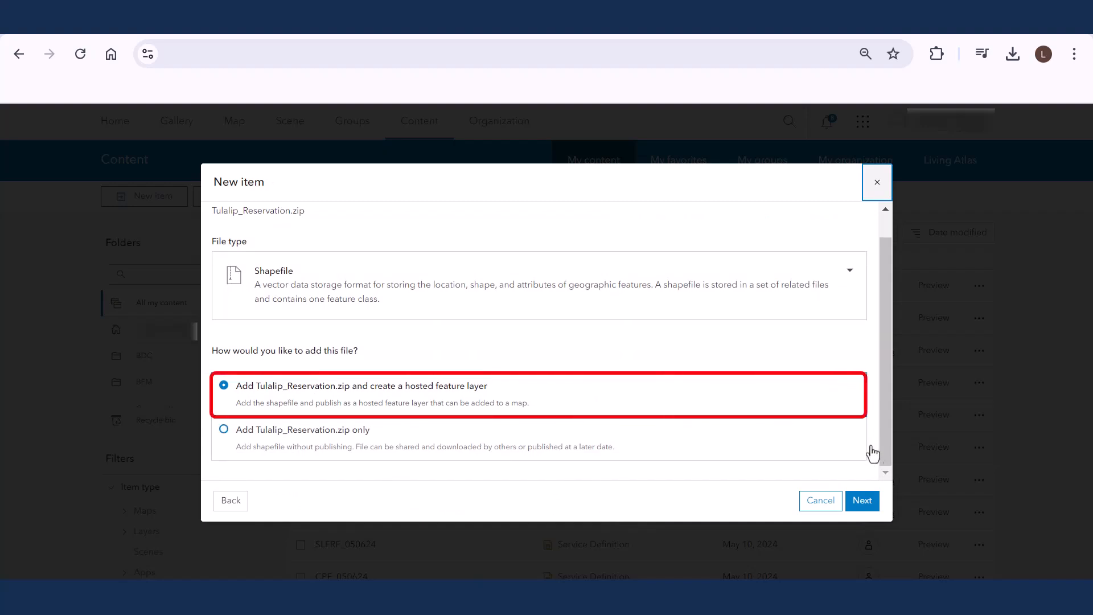
click(870, 509)
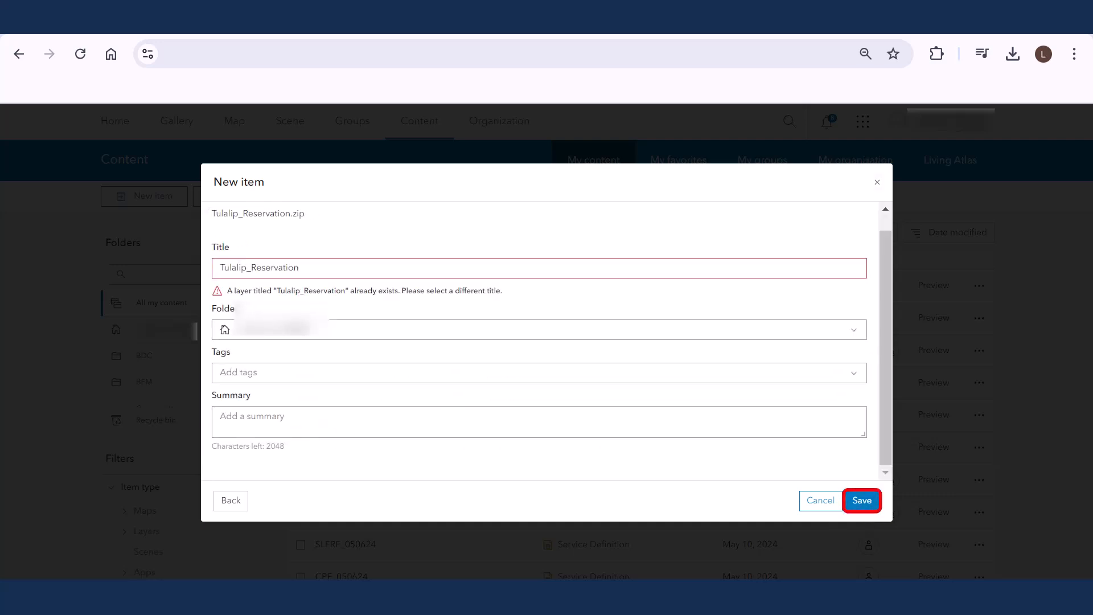
Step: Title the layer "Tulalip Reservation Boundary Layer_", tag it Tulalip, summarize it as "Shapefile of the Tulalip tribe’s reservation boundary." and save it
double_click(291, 267)
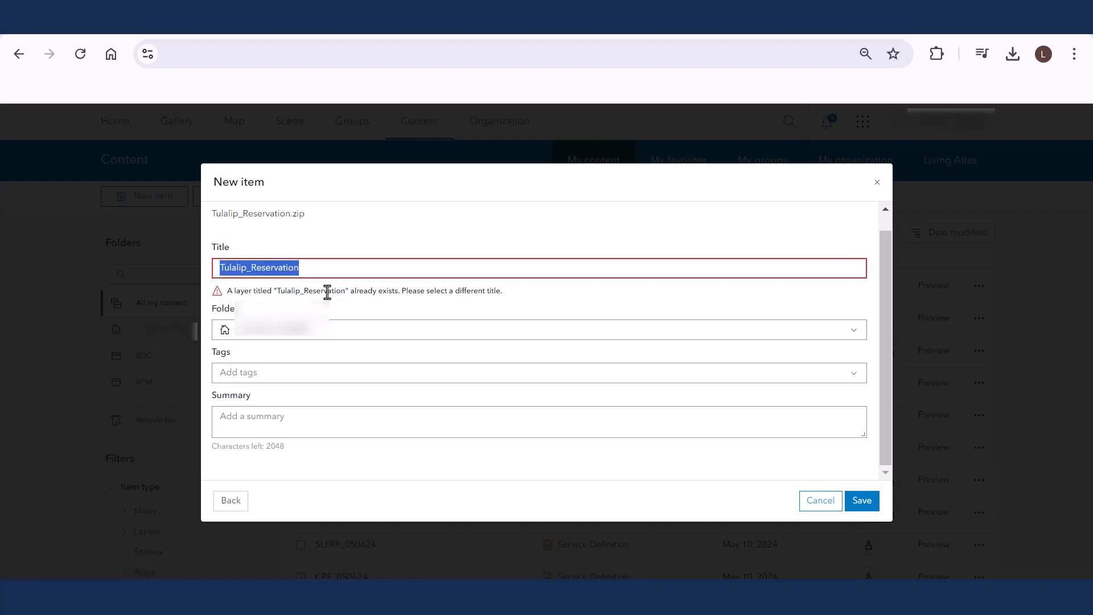
text(Tulalip Reservation Boundary Layer_)
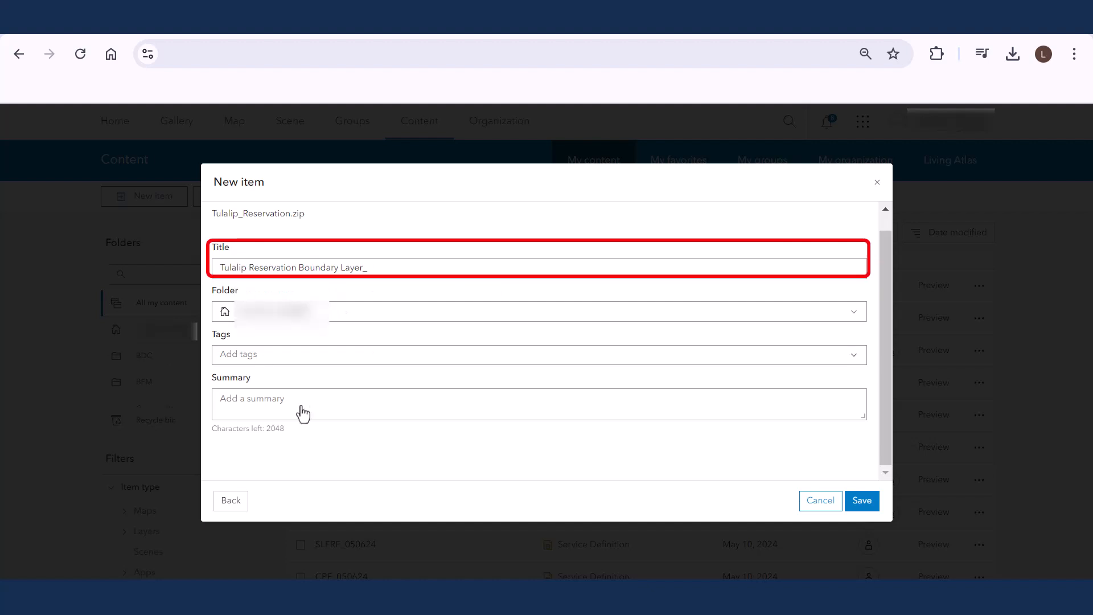
click(306, 357)
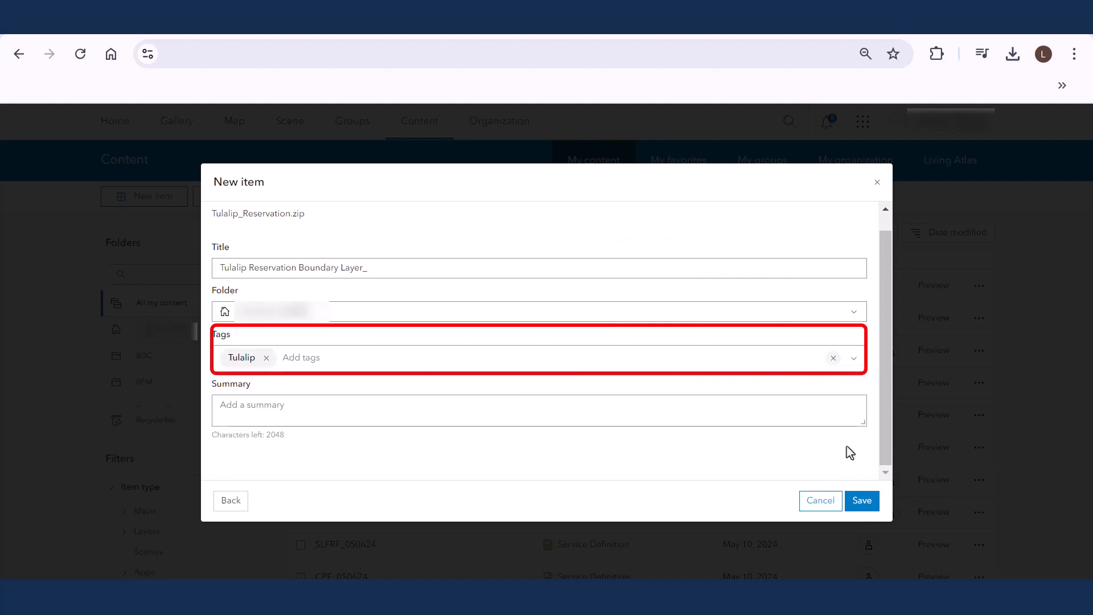
click(674, 421)
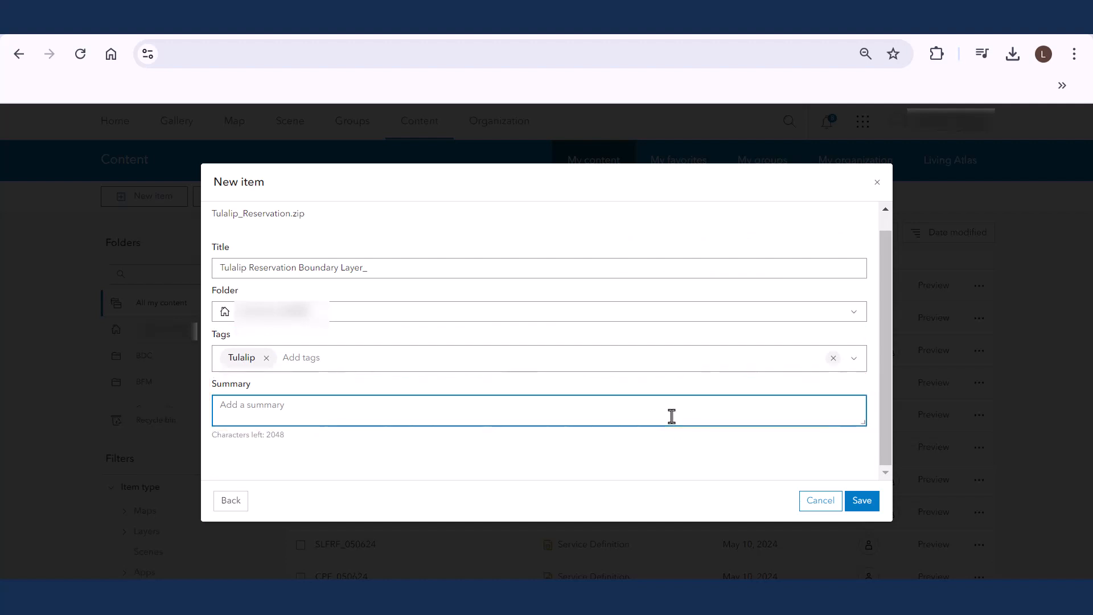
text(Shapefile of the Tulalip tribe’s reservation boundary.)
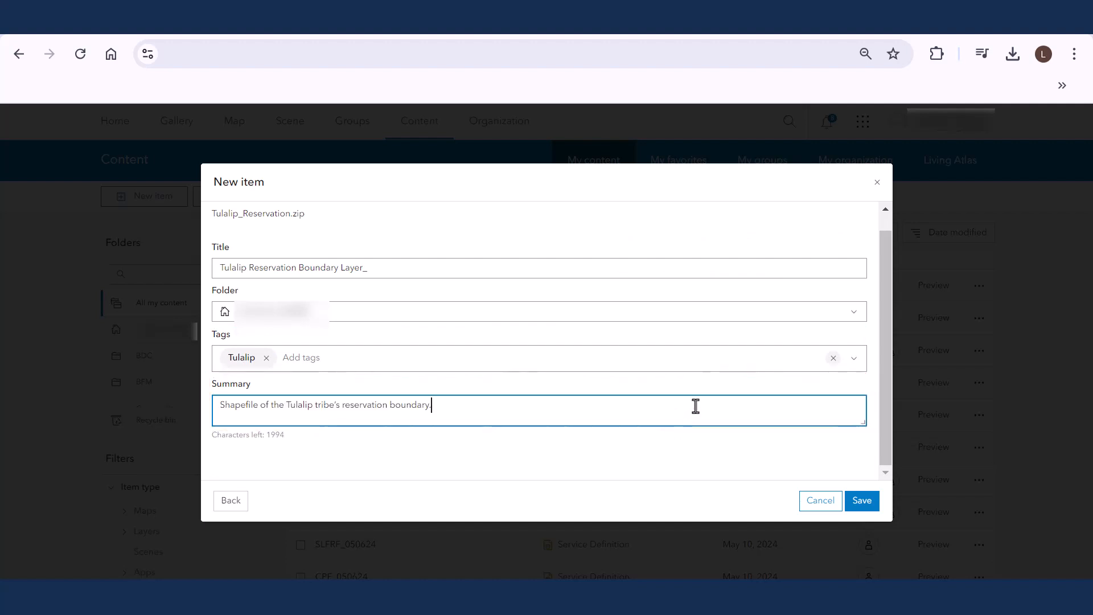
click(868, 505)
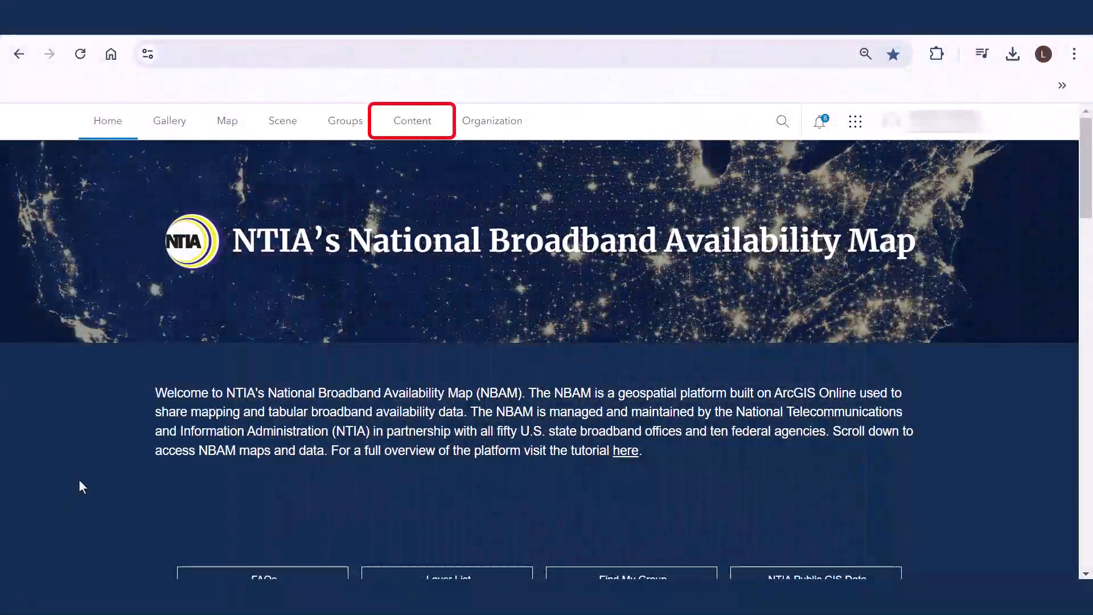
Step: Add Tulalip_Surveypts.csv as a new content item and choose to create a hosted feature layer or table from it
click(403, 133)
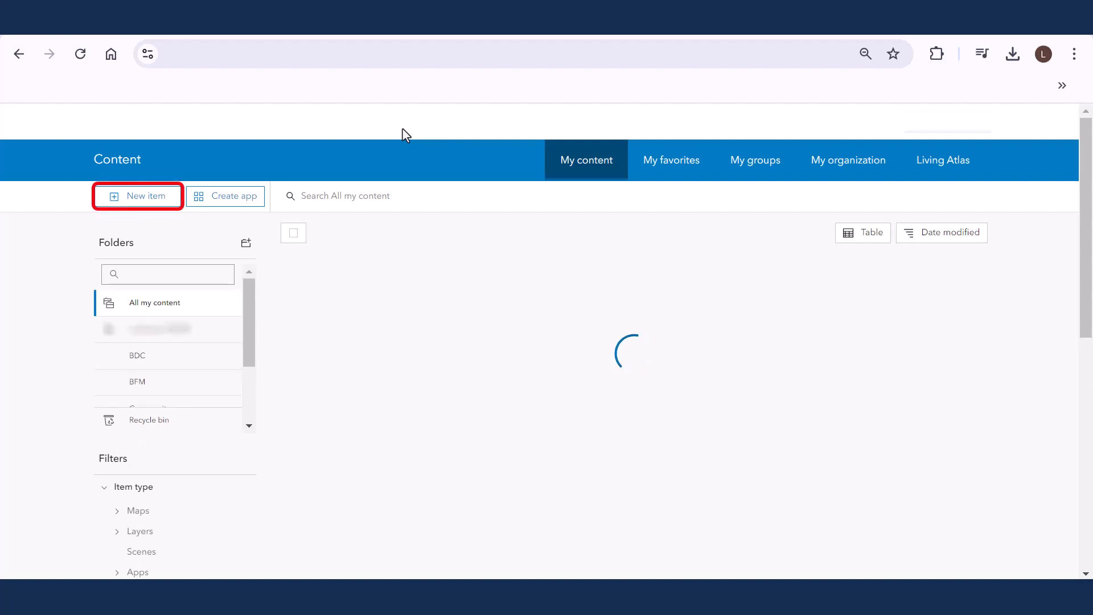
click(149, 200)
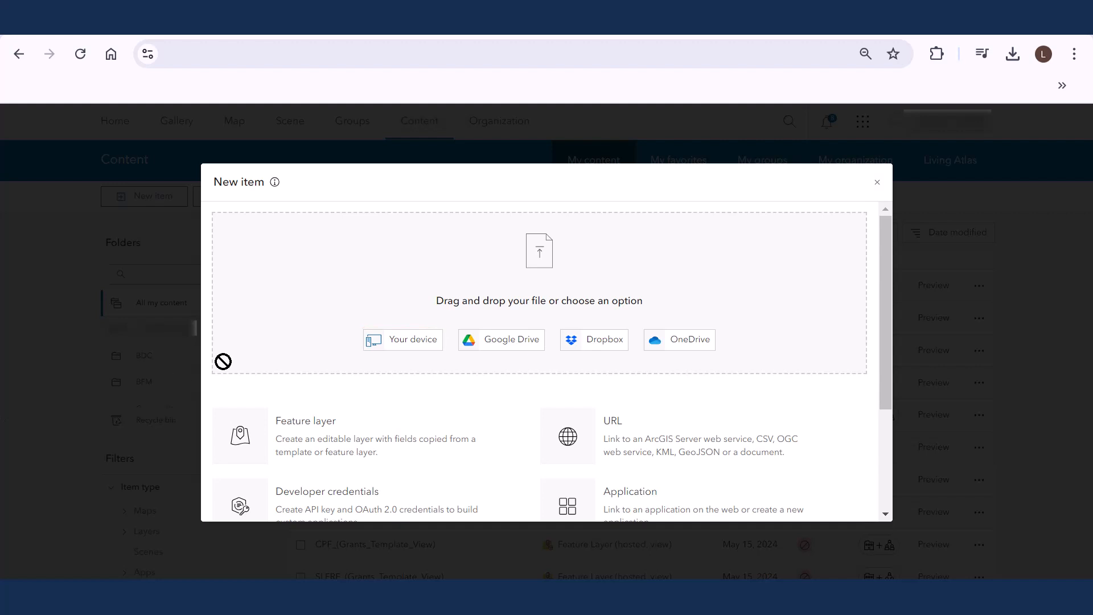
mouse_move(222, 358)
mouse_down()
mouse_move(435, 317)
mouse_move(519, 271)
mouse_up()
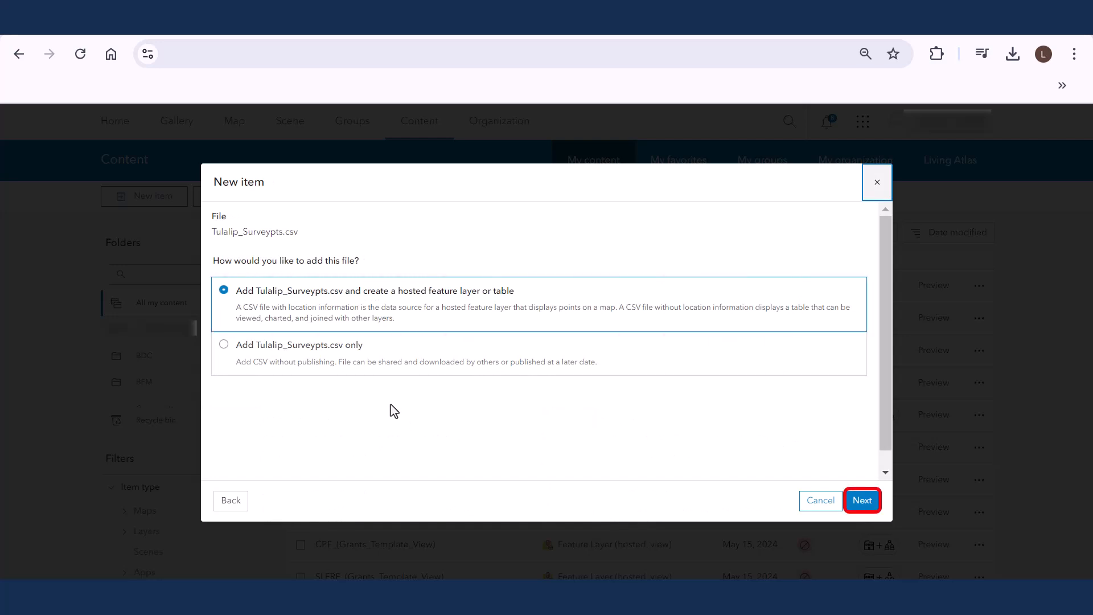
click(862, 501)
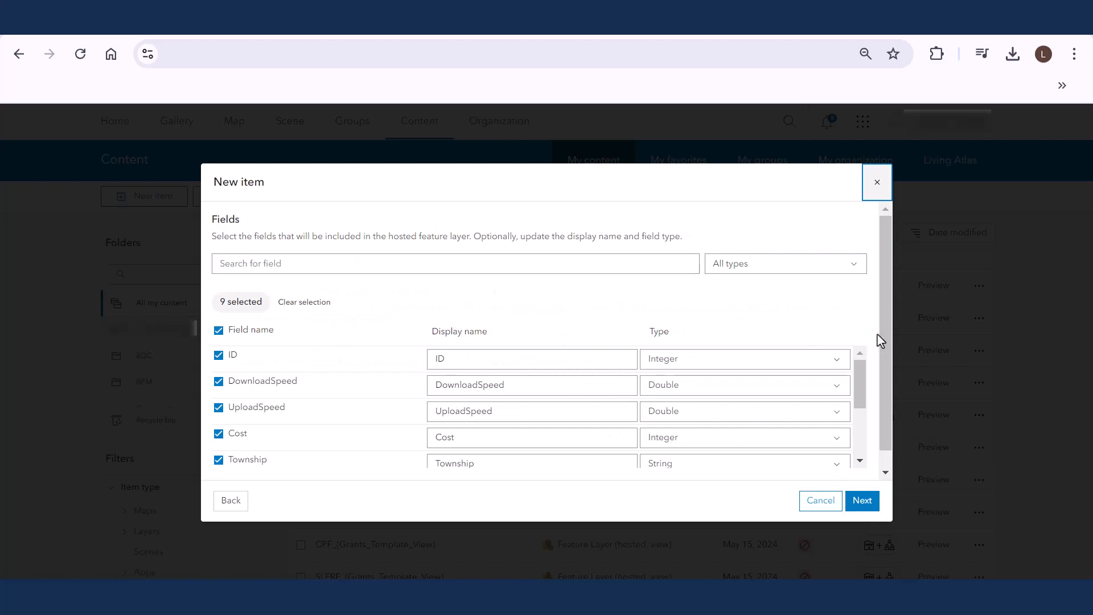
Step: Keep all the CSV fields included and accept latitude and longitude location settings with the Latitude and Longitude fields
scroll(881, 335, down, 1)
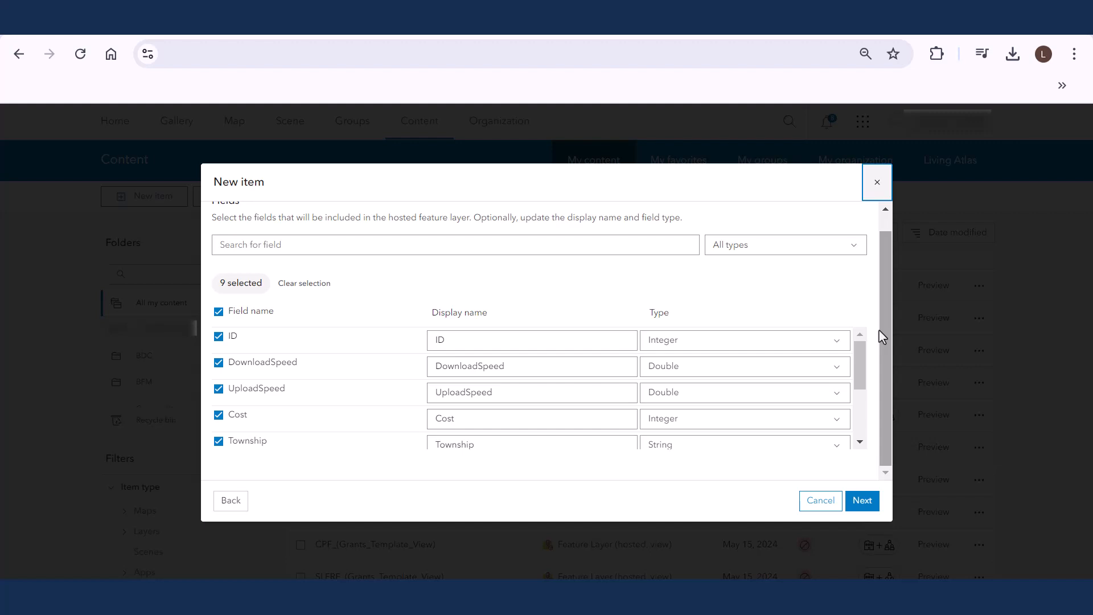
click(862, 508)
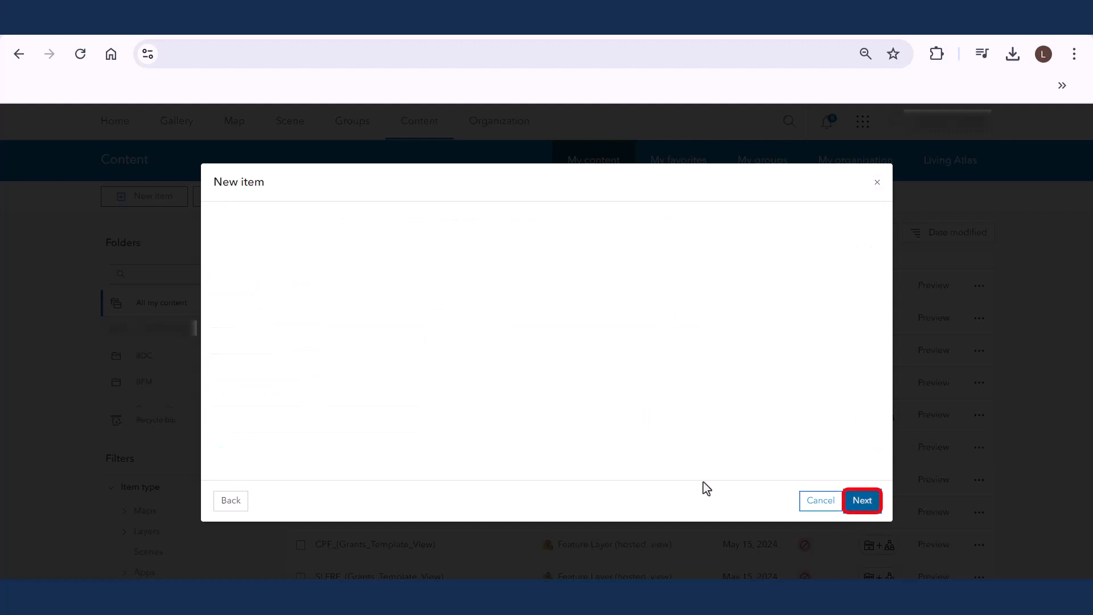
scroll(691, 456, up, 1)
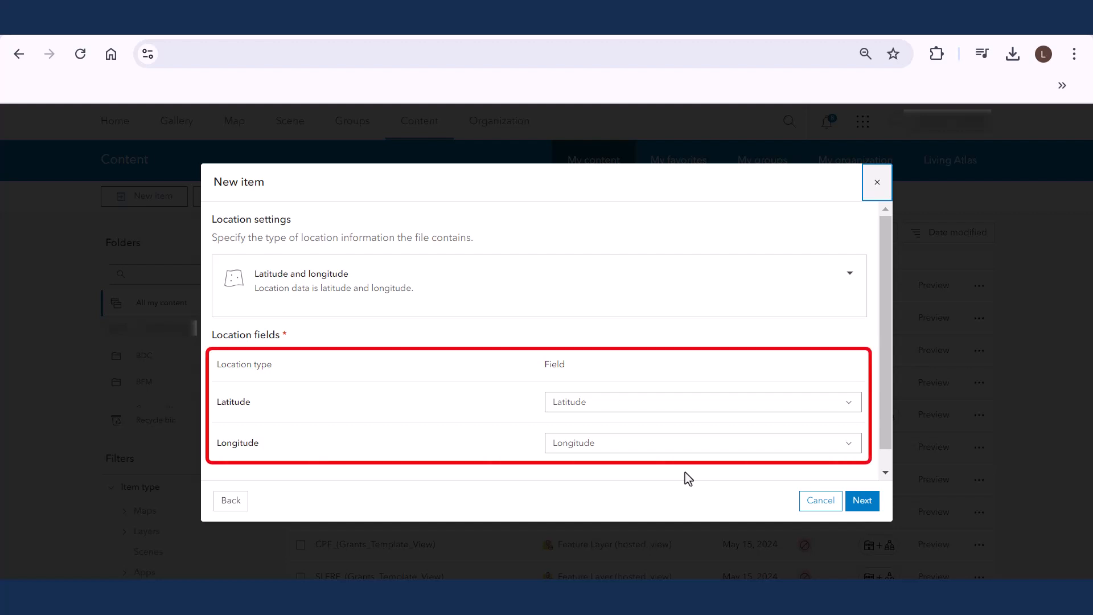
click(860, 504)
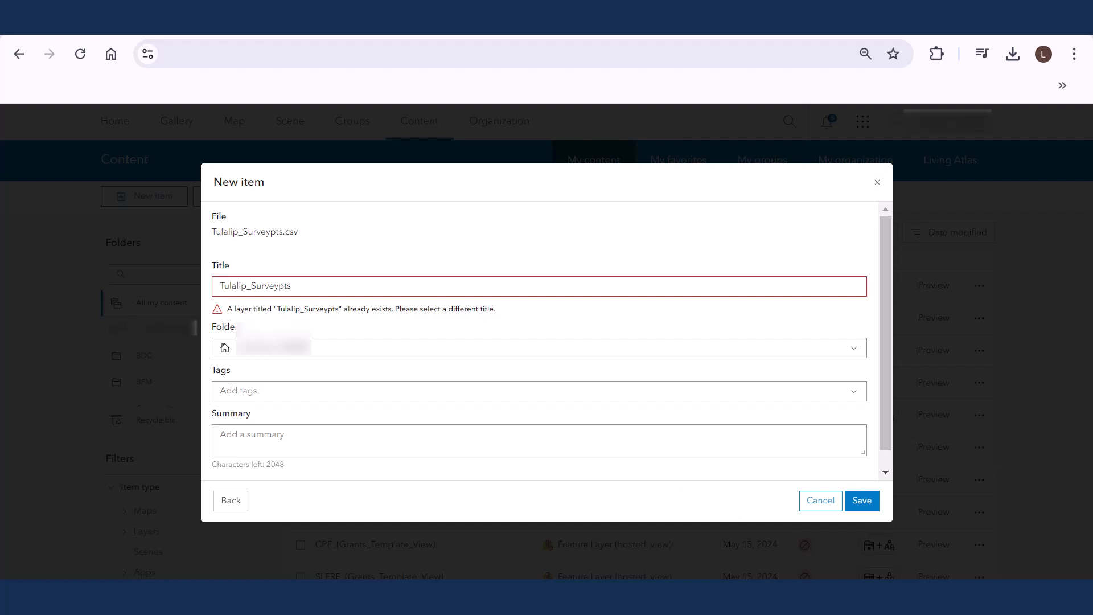
Step: Title the layer "Tulalip Speedtest Results Layer_", tag it Tulalip, summarize it as "Speedtest results from the Tulalip Reservation." and save it
double_click(368, 287)
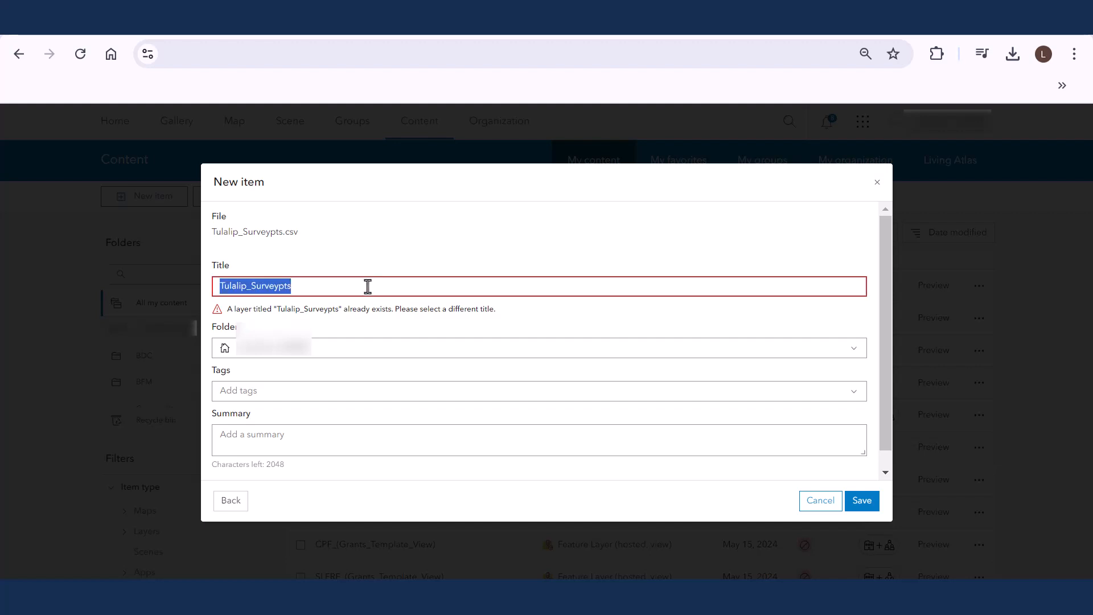
text(Tulalip Speedtest Results Layer_)
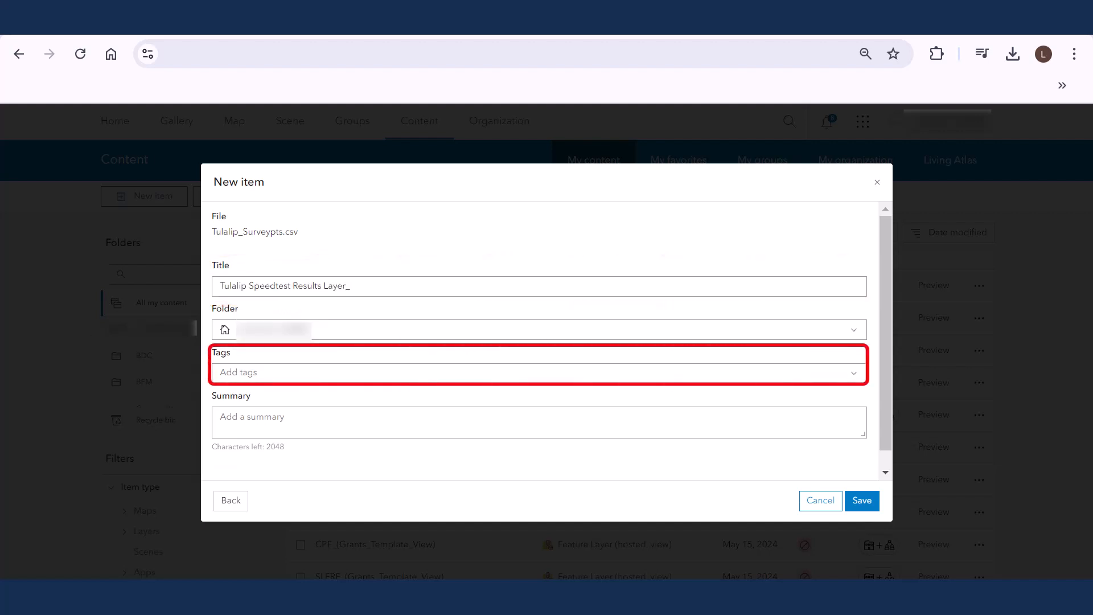
click(349, 376)
text(Tulalip)
key(Return)
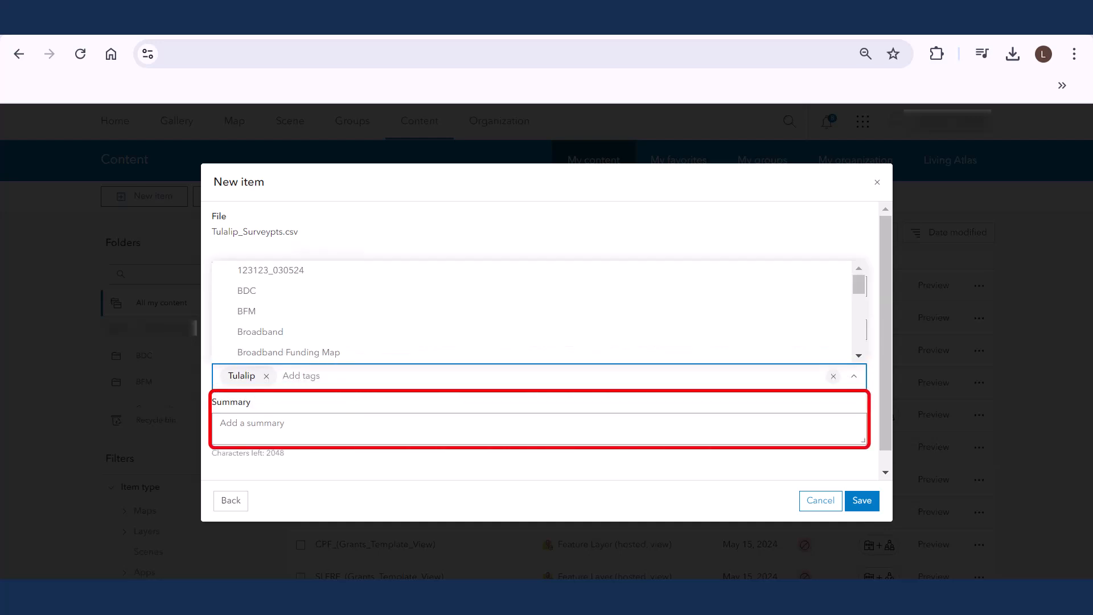
click(288, 427)
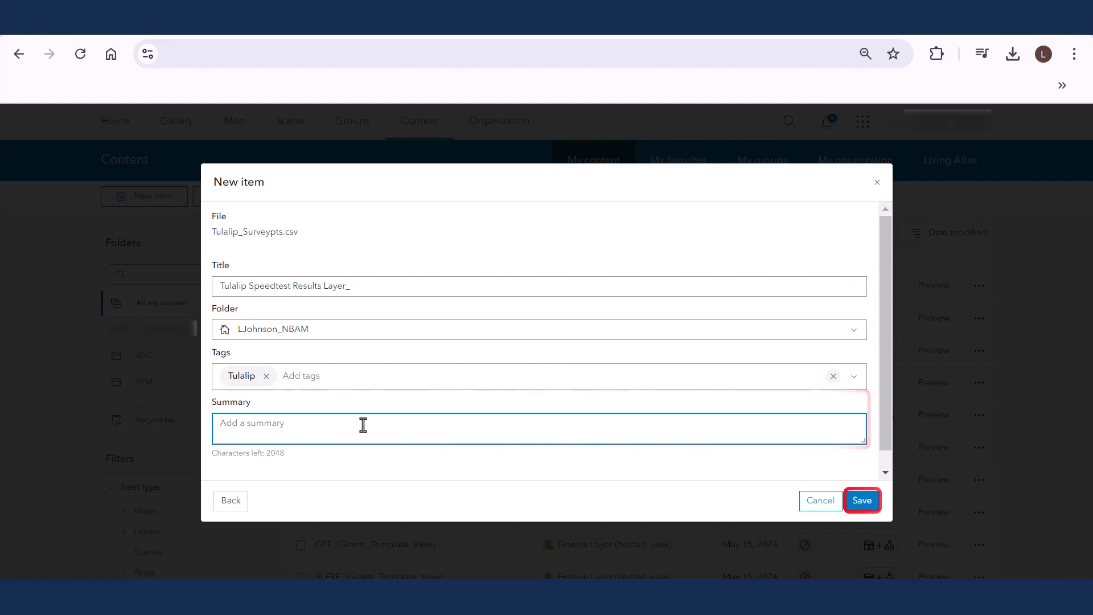
text(Speedtest results from the Tulalip Reservation.)
click(861, 501)
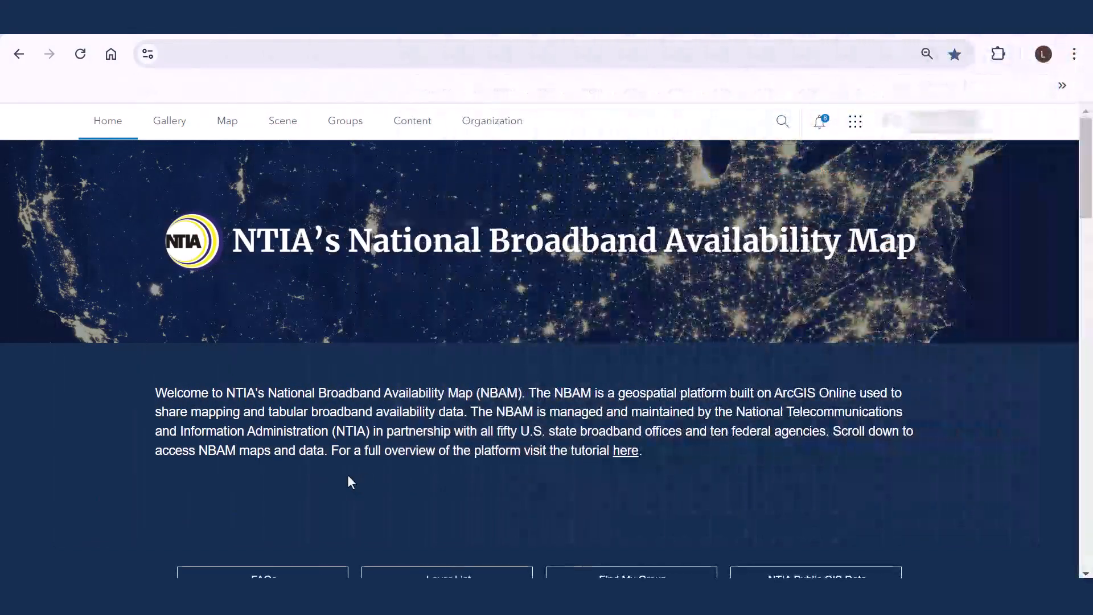
Step: Open the Federal Broadband Grants map template from the National Broadband Availability Map home page
scroll(348, 477, down, 10)
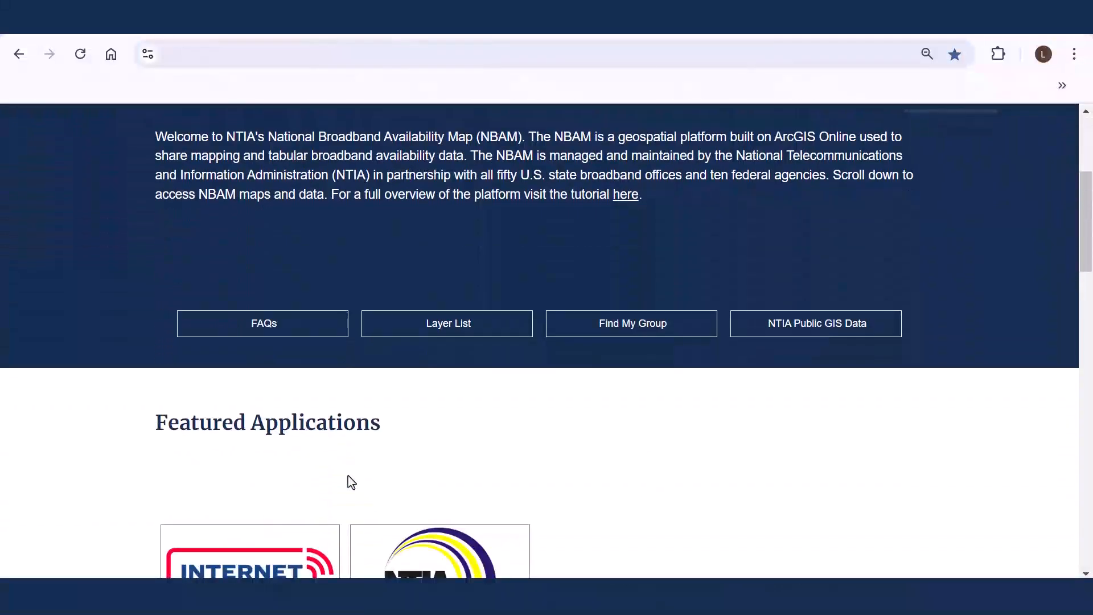
scroll(352, 481, down, 3)
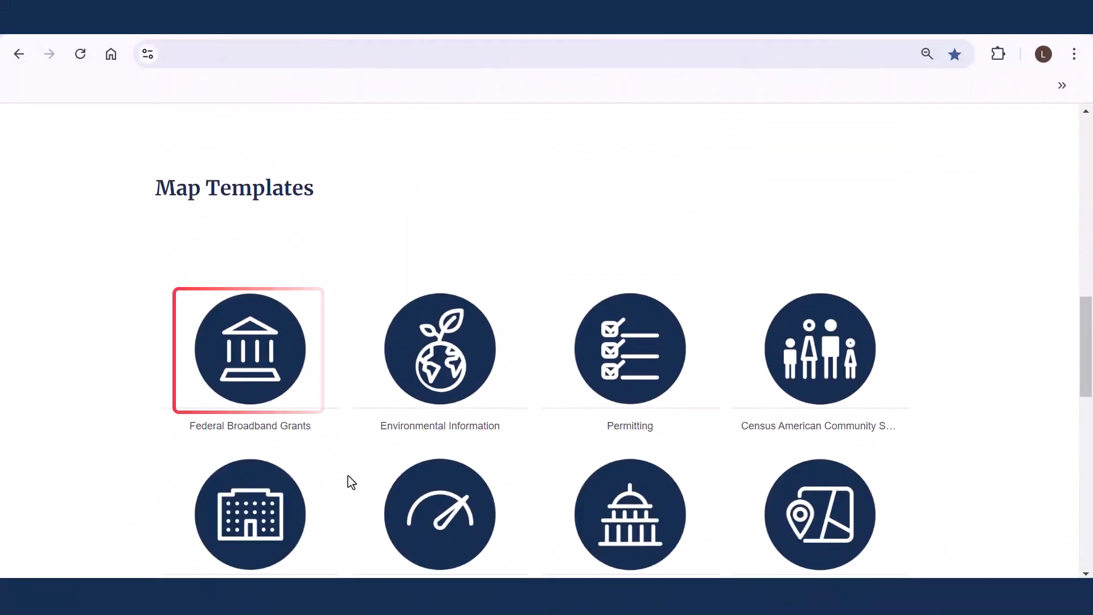
click(267, 393)
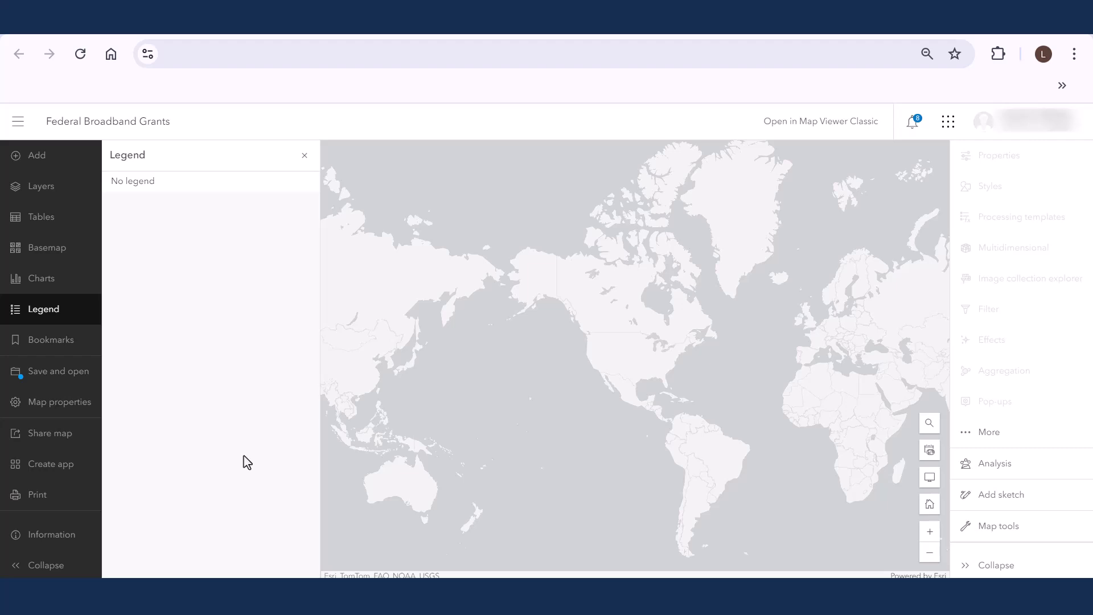
Step: Review the sublayers of the FCC - Broadband Funding Map group in the map's layer list, then collapse the group
click(55, 198)
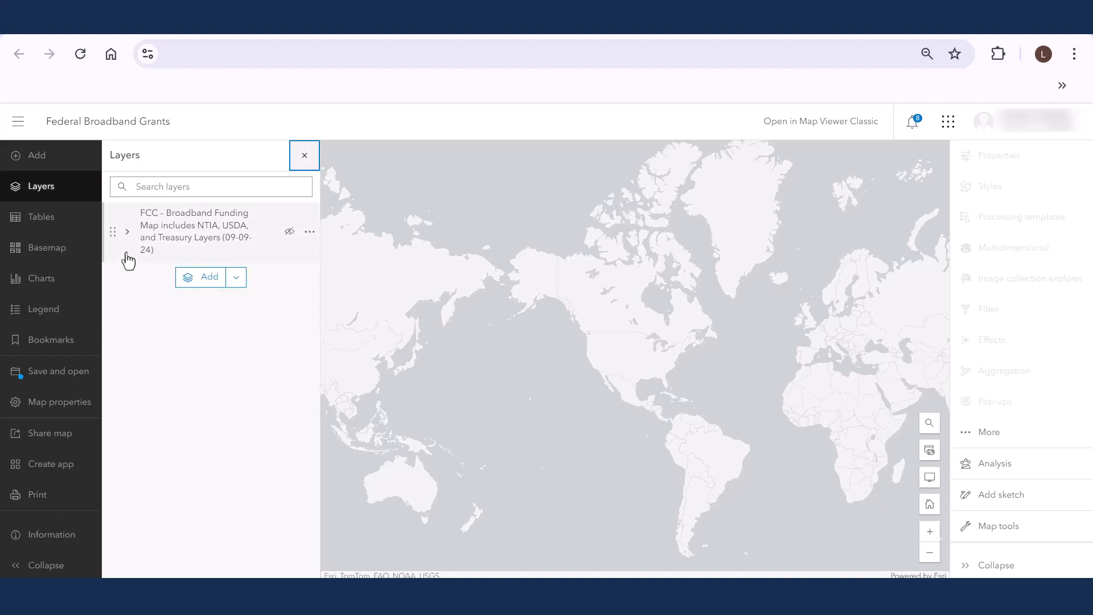
click(127, 232)
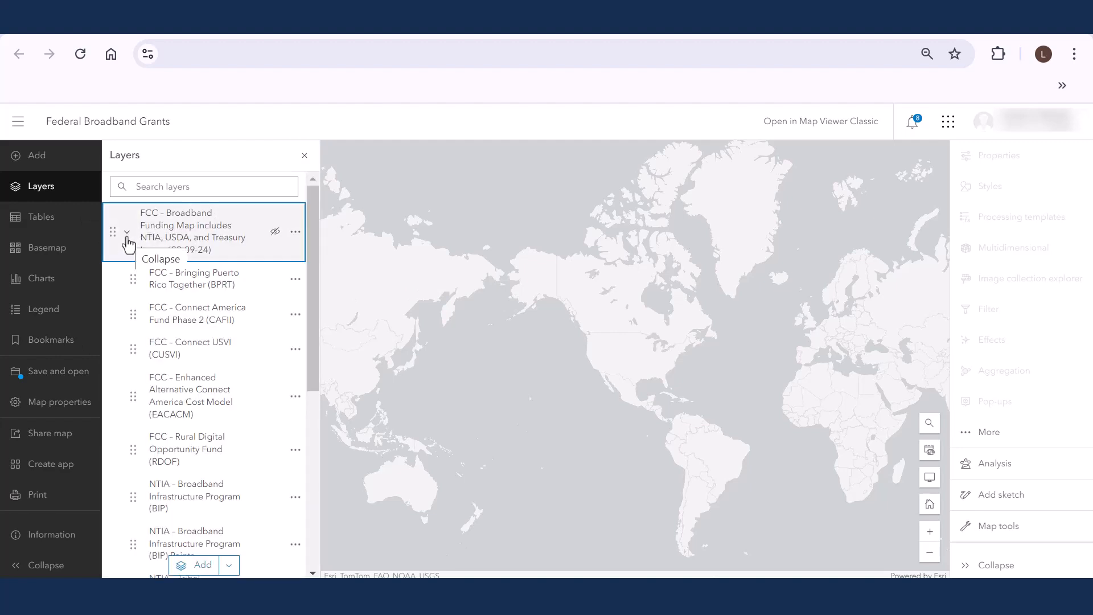
click(128, 234)
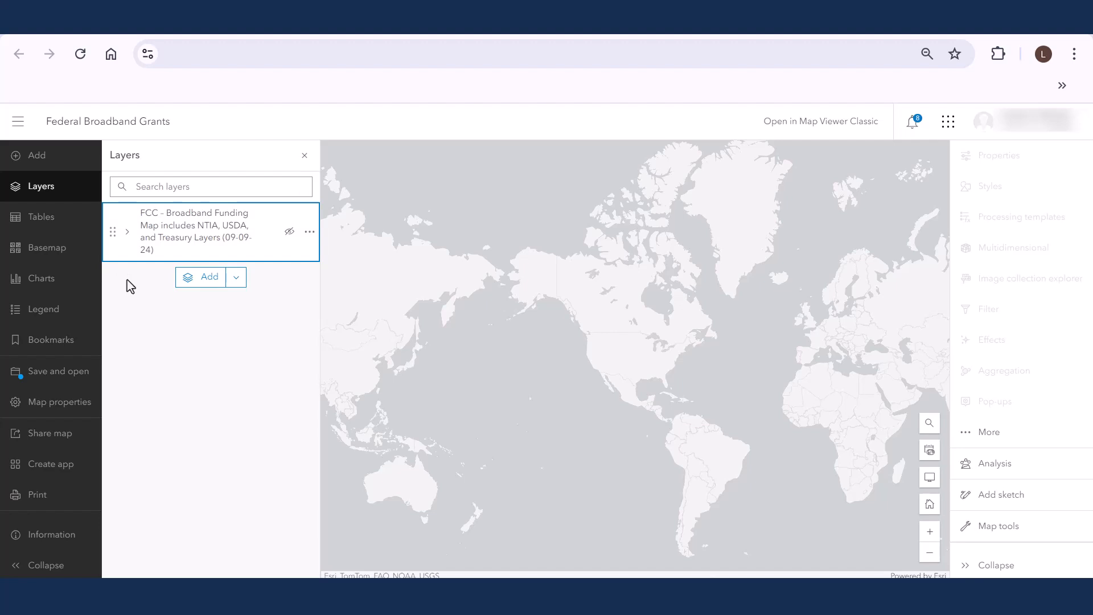
Step: Add the Tulalip Speedtest Results Layer_ and Tulalip Reservation Boundary Layer_ from My content to the map
click(188, 283)
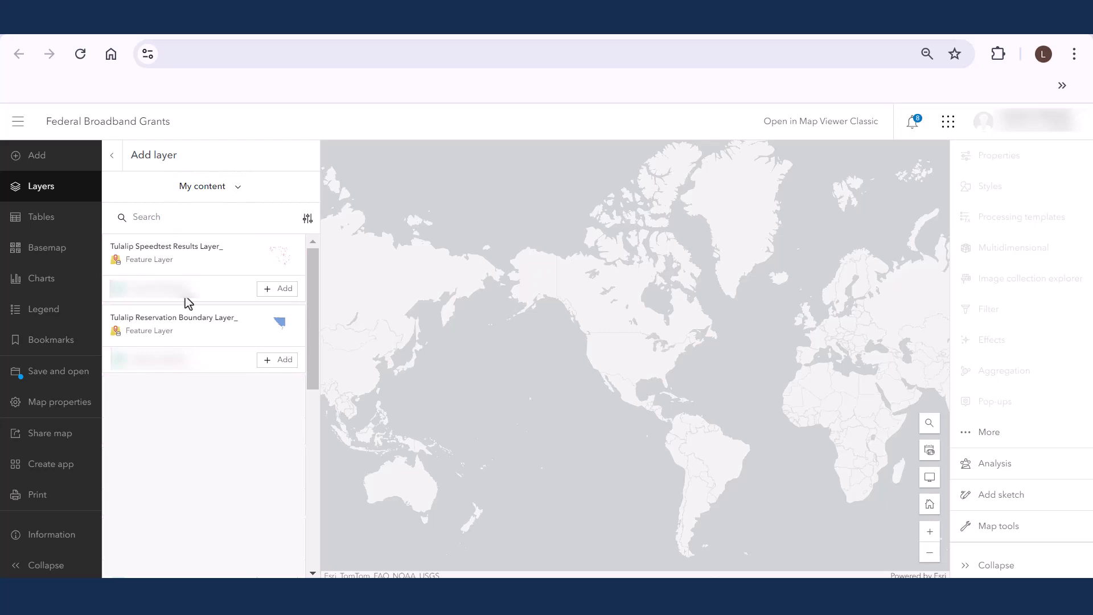
click(276, 291)
click(263, 361)
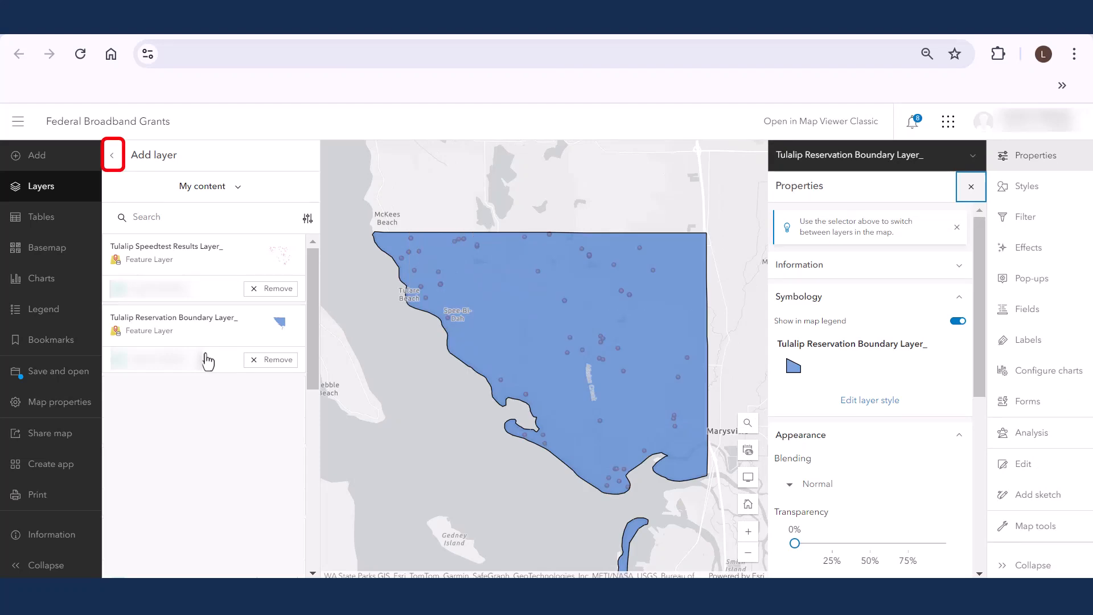
Step: Remove the fill color from the Tulalip Reservation Boundary Layer_ polygon symbol
click(112, 155)
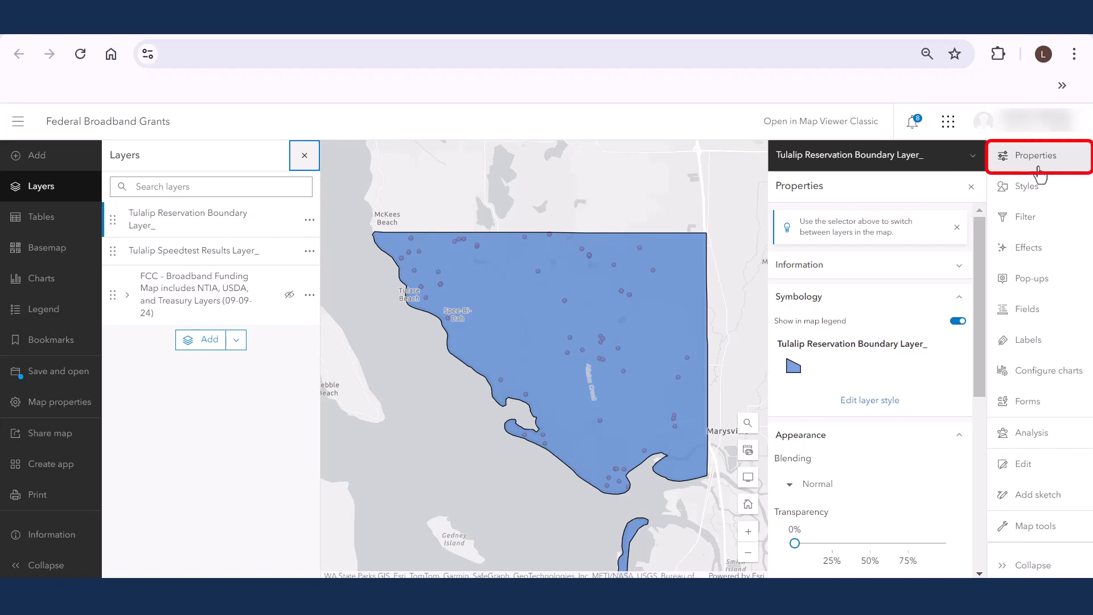
click(896, 400)
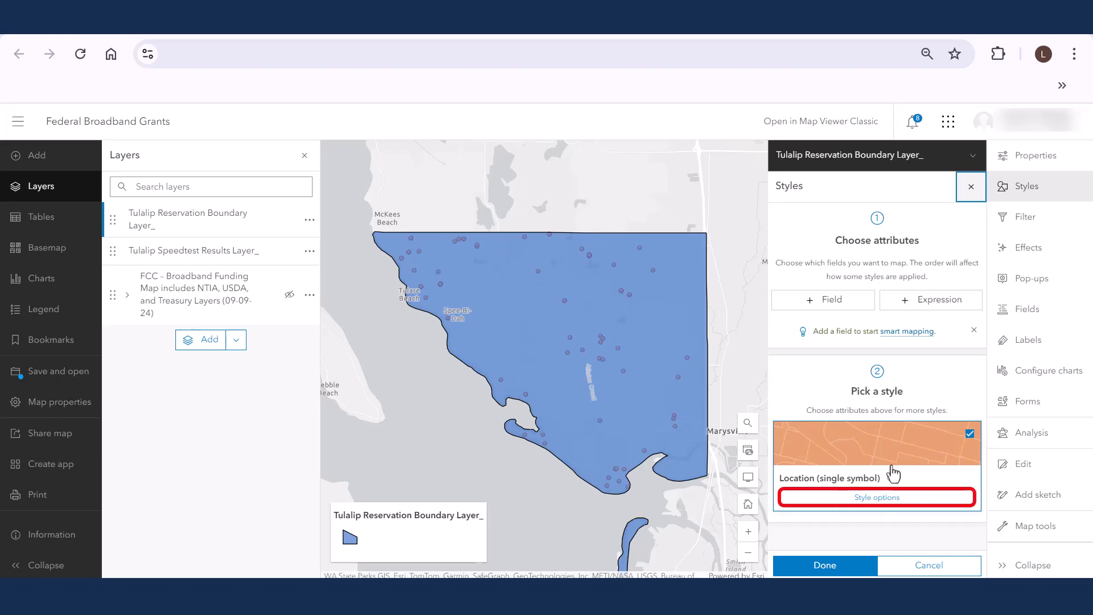
click(893, 498)
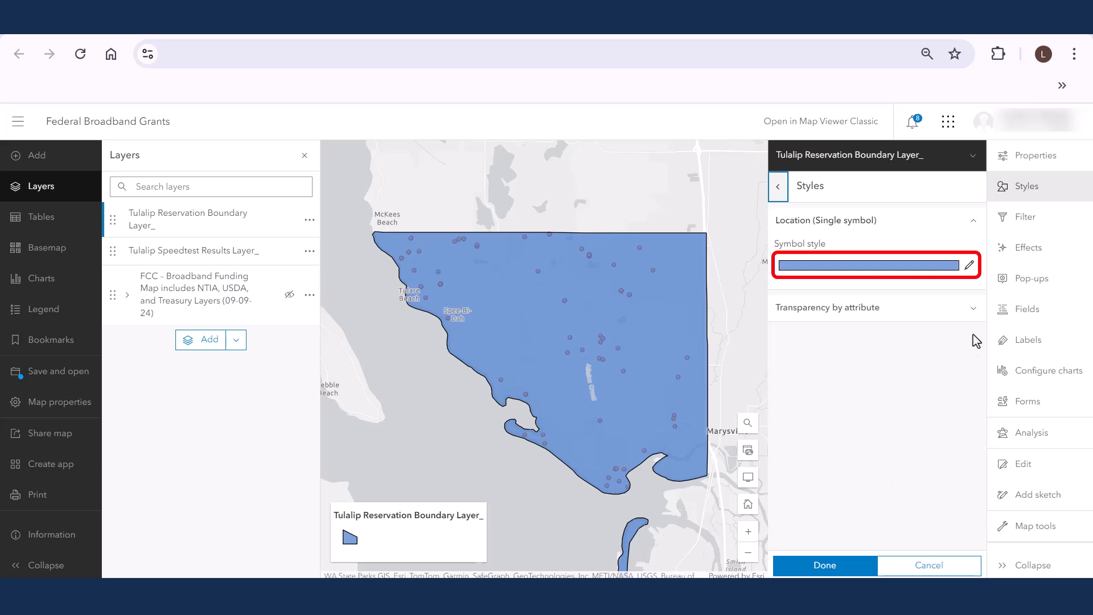
click(972, 272)
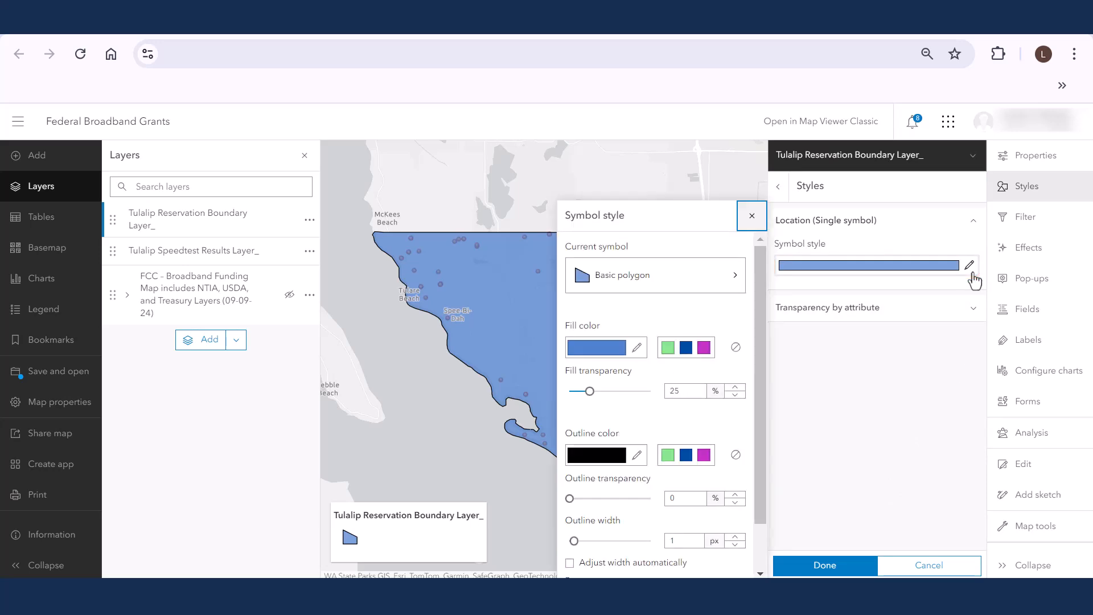
click(731, 352)
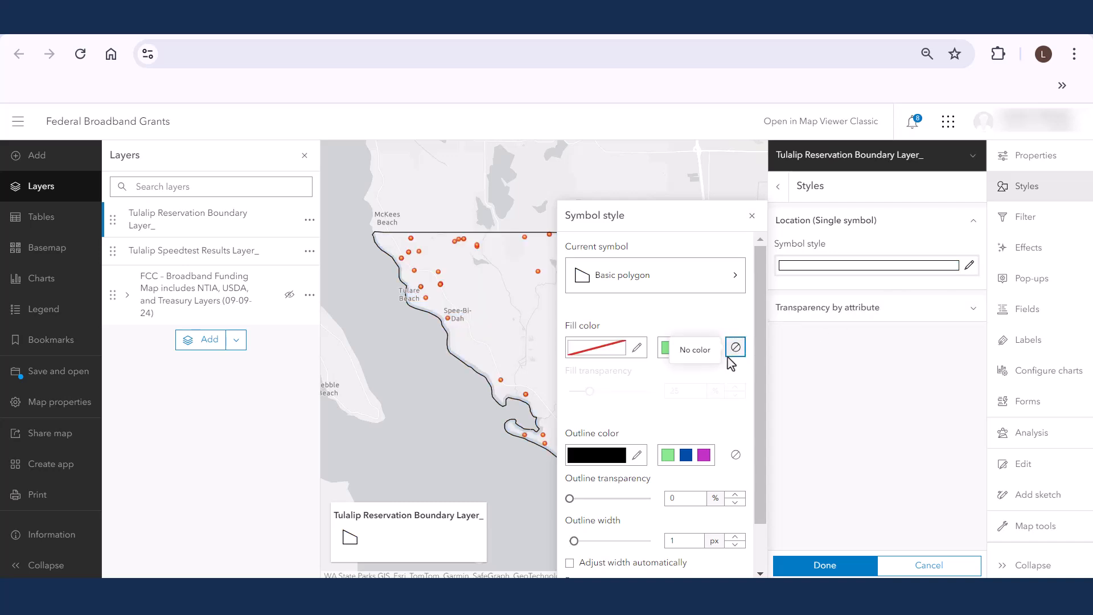
Step: Set the reservation boundary symbol's outline color to hex 87e88f
click(602, 454)
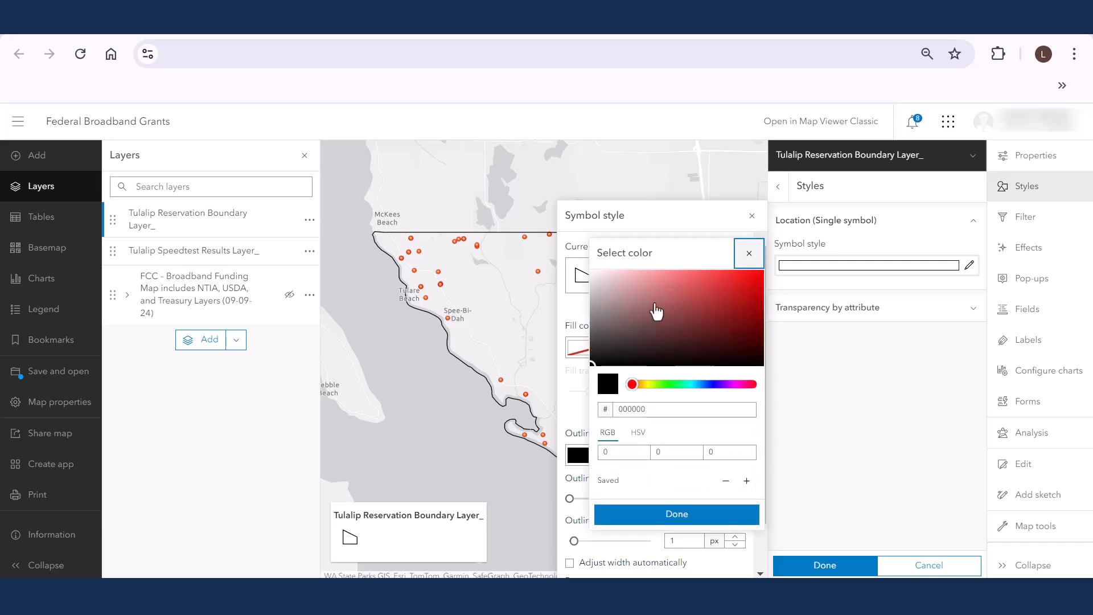
mouse_move(654, 305)
mouse_down()
mouse_move(698, 329)
mouse_move(642, 305)
mouse_move(625, 318)
mouse_up()
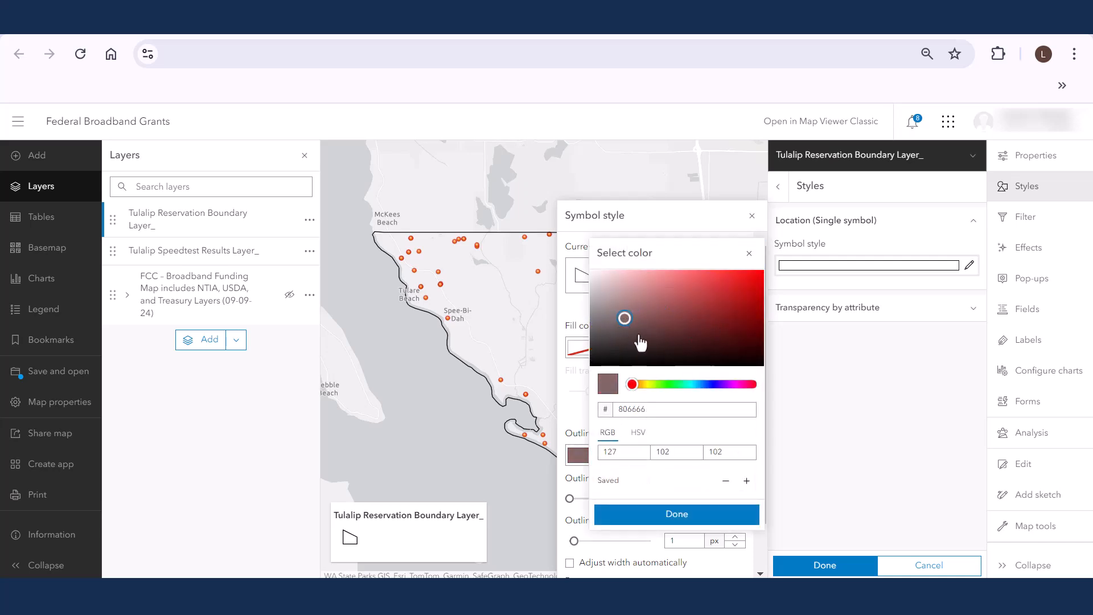
click(656, 409)
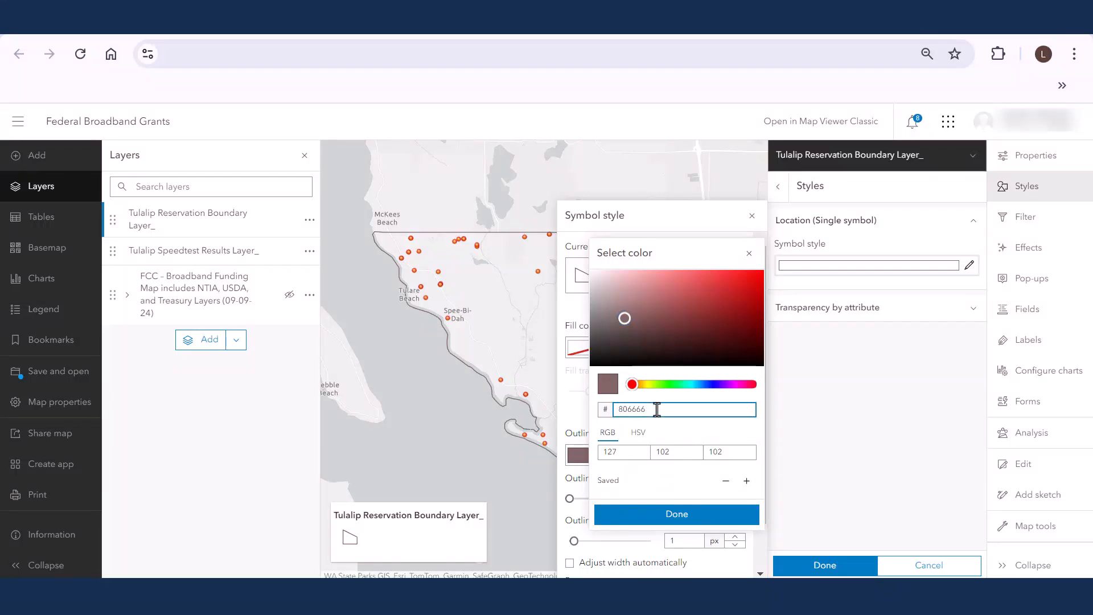
drag(656, 409, 597, 413)
key(BackSpace)
text(8)
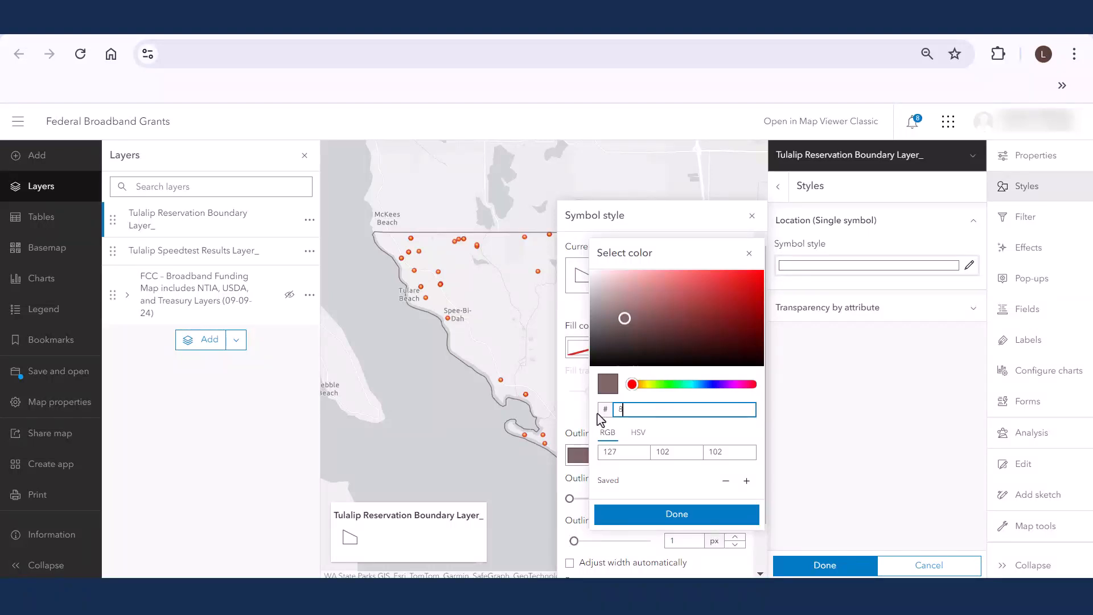
text(7e88f)
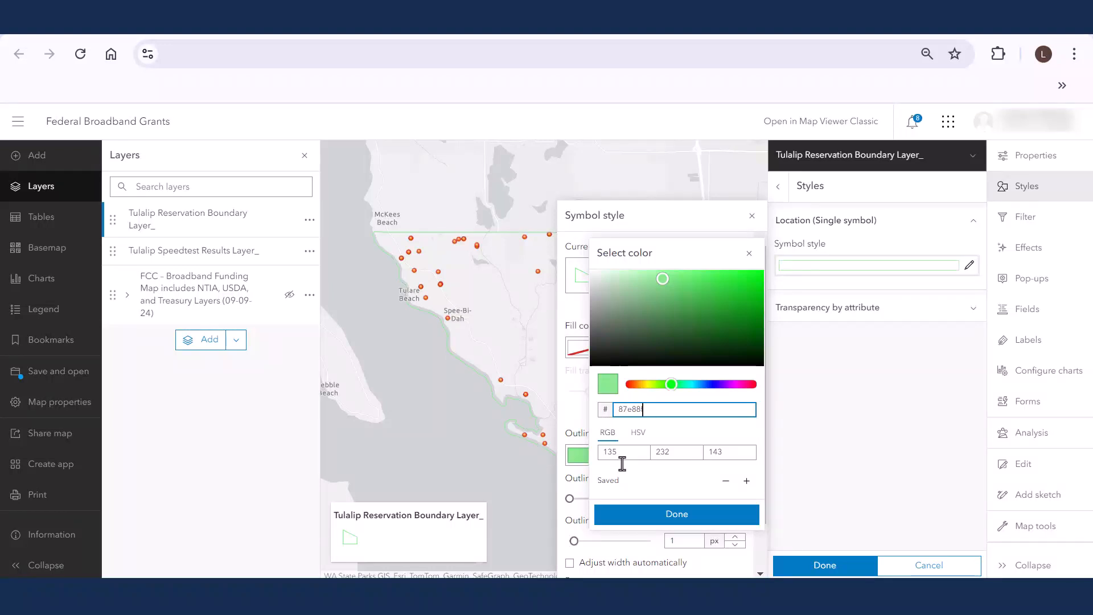
click(637, 513)
Step: Set the boundary's outline width to 2 px and finish styling the layer
click(739, 537)
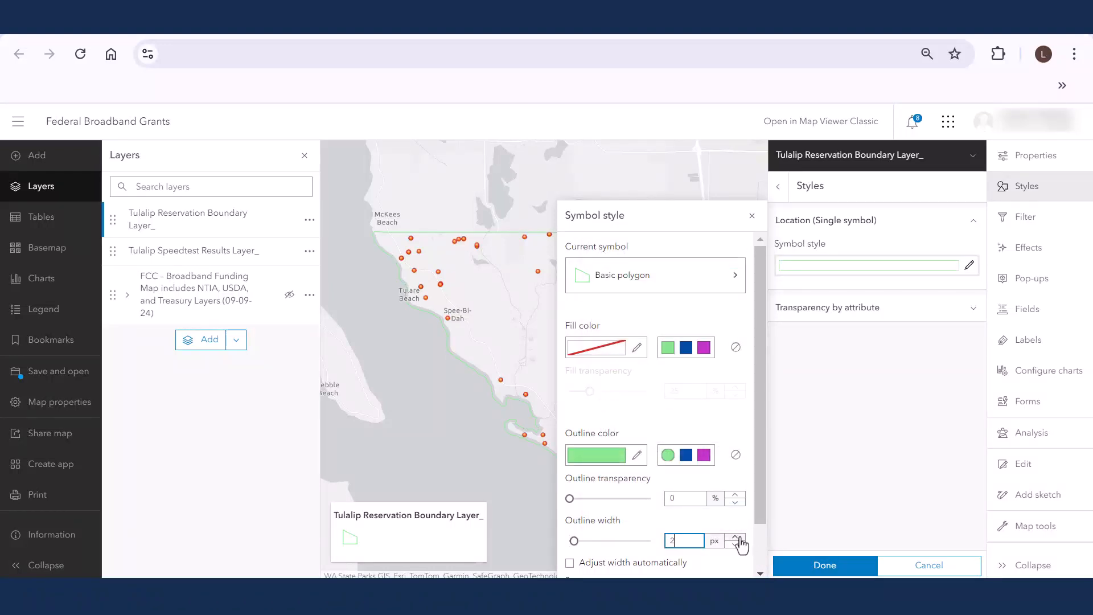
click(738, 536)
double_click(688, 540)
text(2)
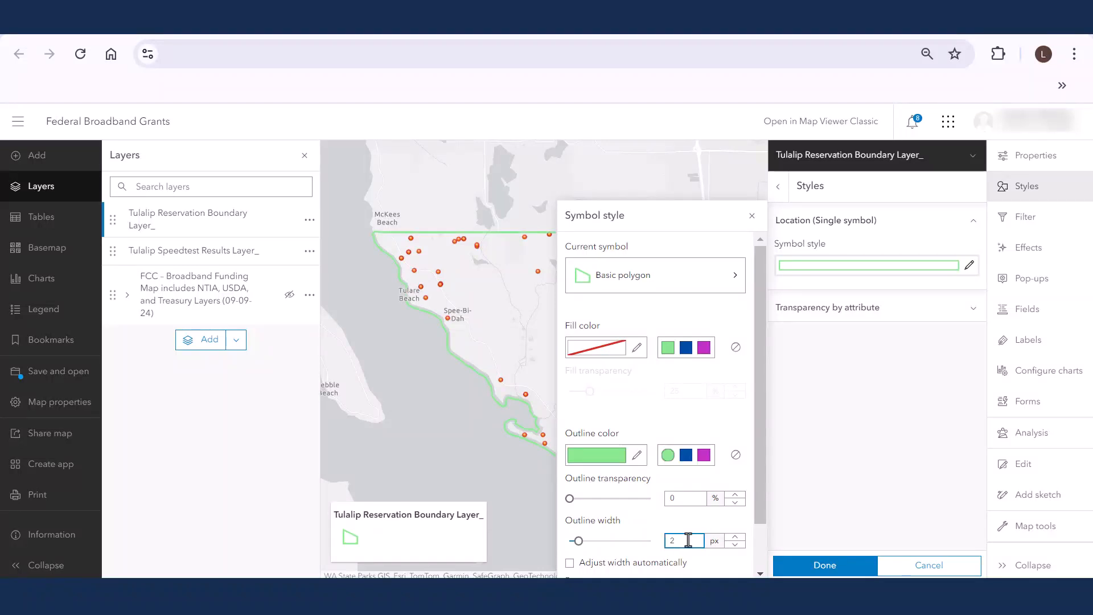
click(825, 565)
click(826, 567)
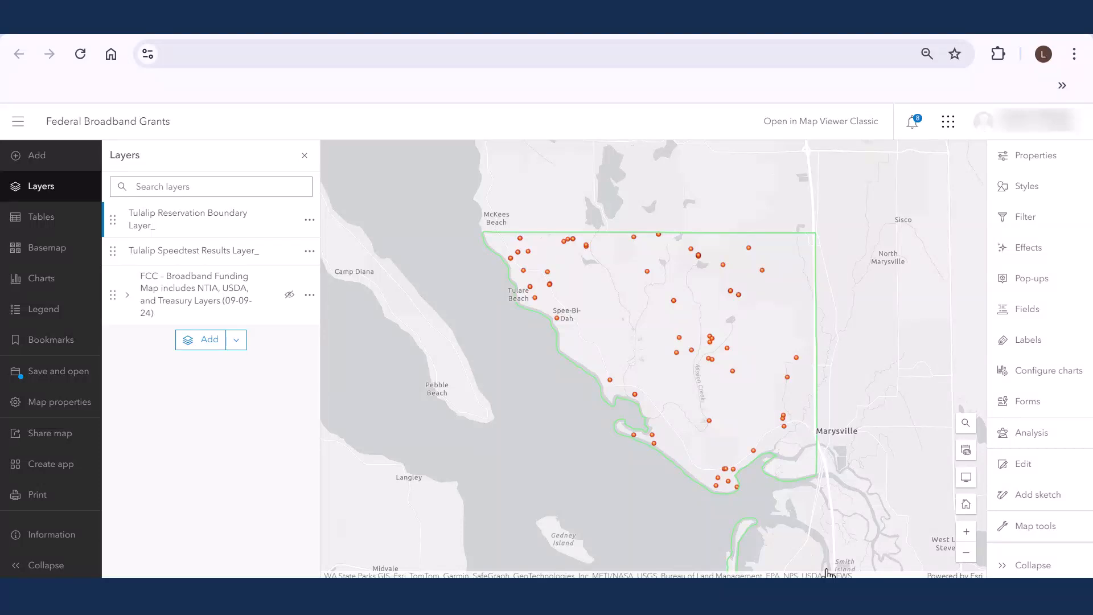
Step: Change the Tulalip Speedtest Results Layer_ symbol to the small blue teardrop map pin from the Points of Interest category
click(266, 256)
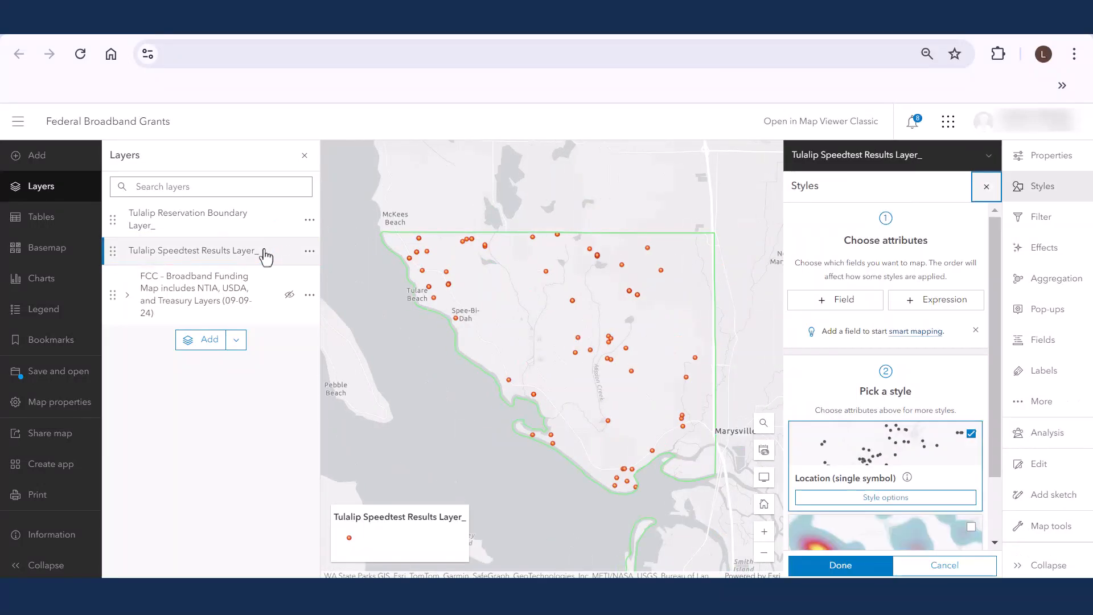
click(807, 498)
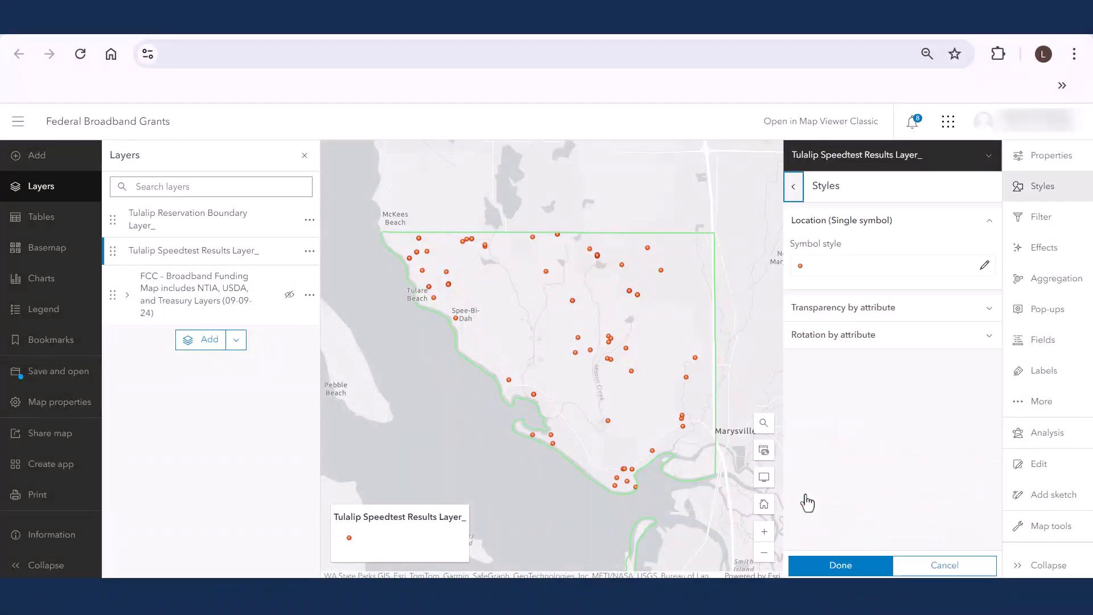
click(984, 267)
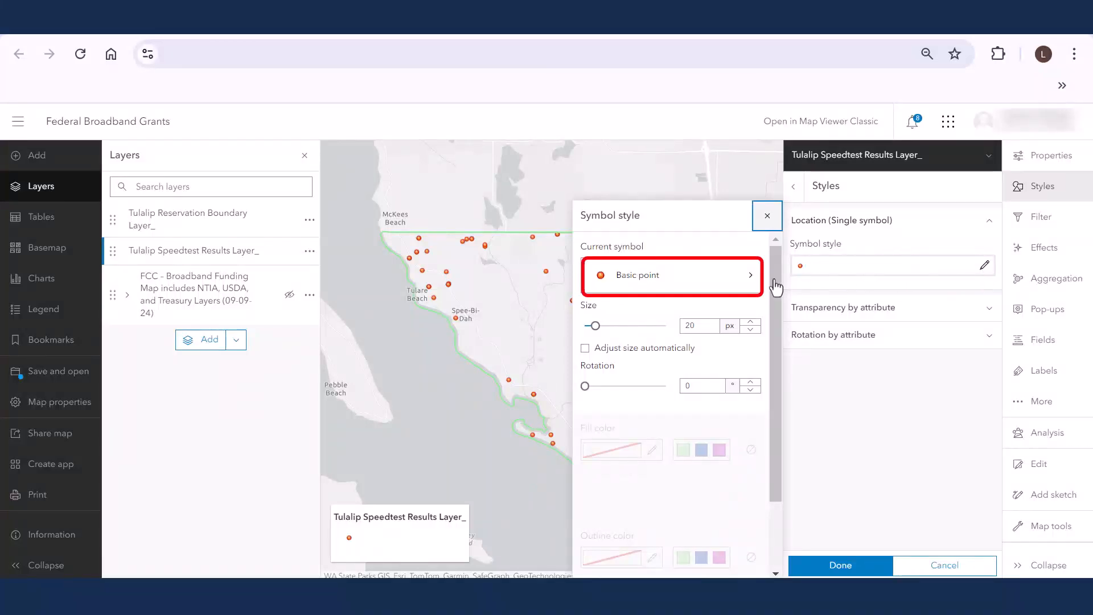
click(731, 285)
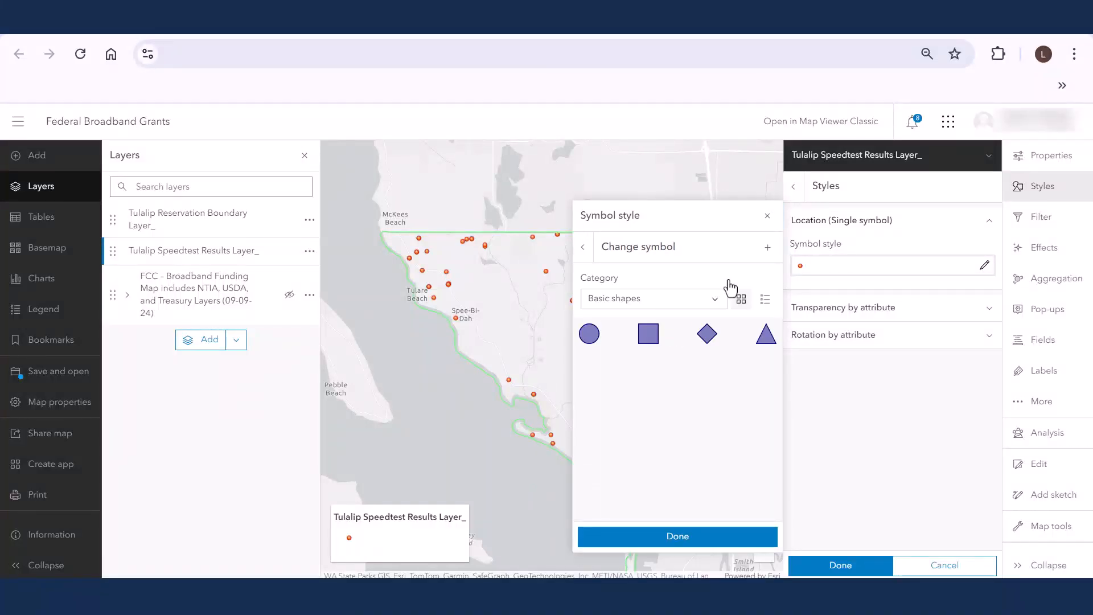
click(712, 299)
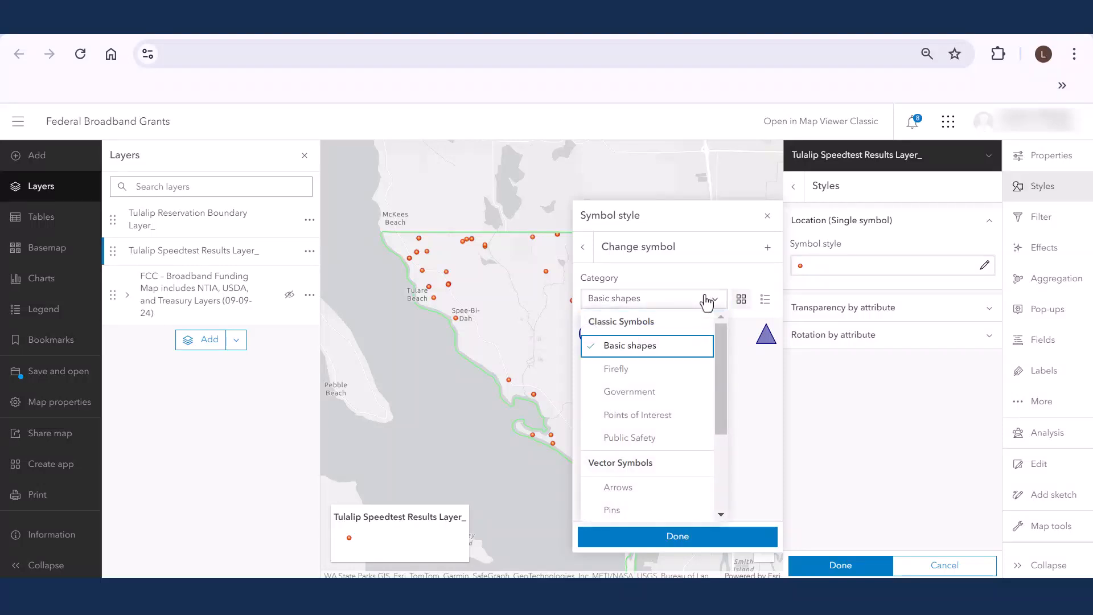
click(662, 416)
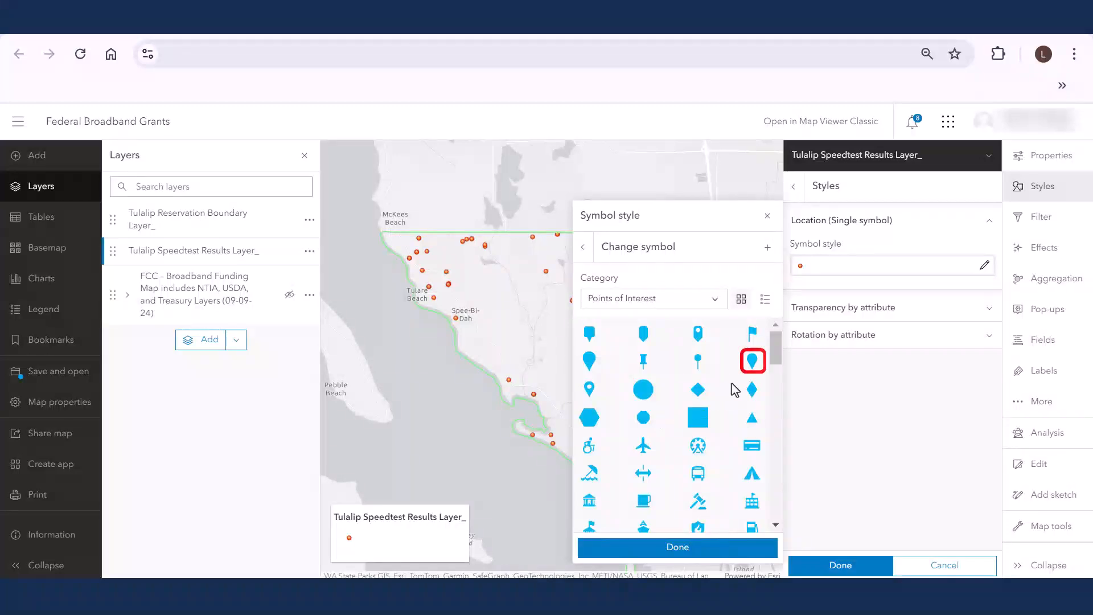
click(752, 371)
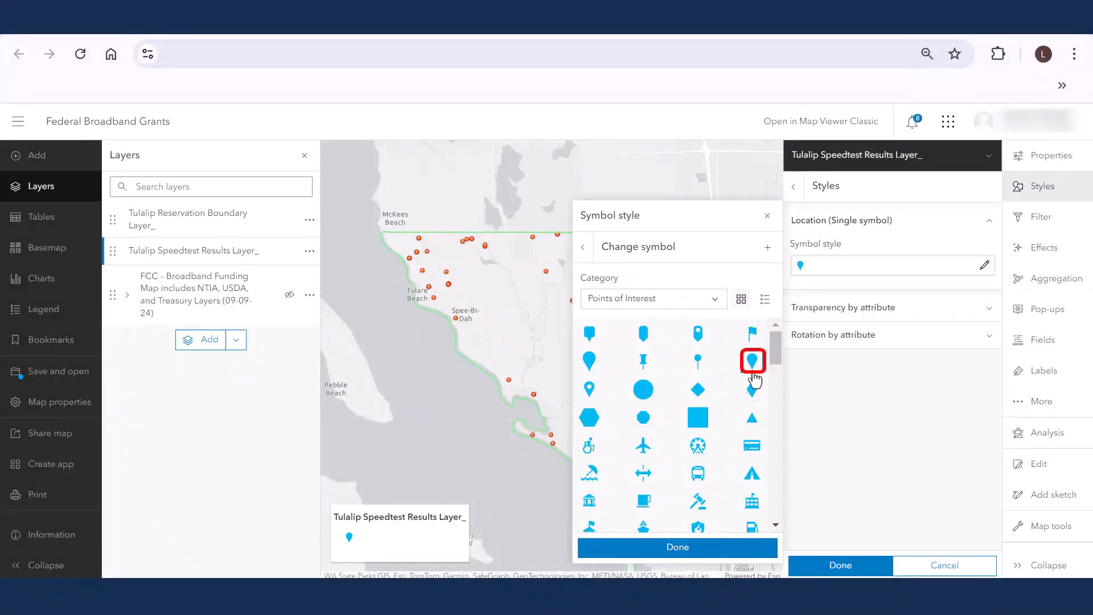
click(733, 548)
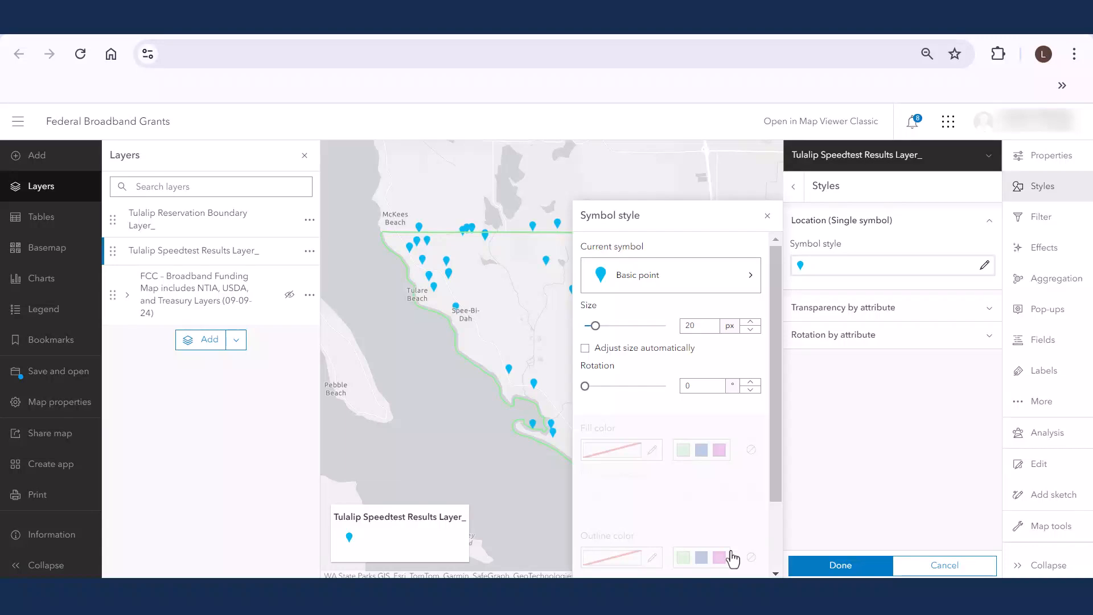
Step: Try a size of 18 px for the speedtest pin symbol and raise it back to 20 px
double_click(702, 328)
text(18)
click(751, 323)
click(751, 323)
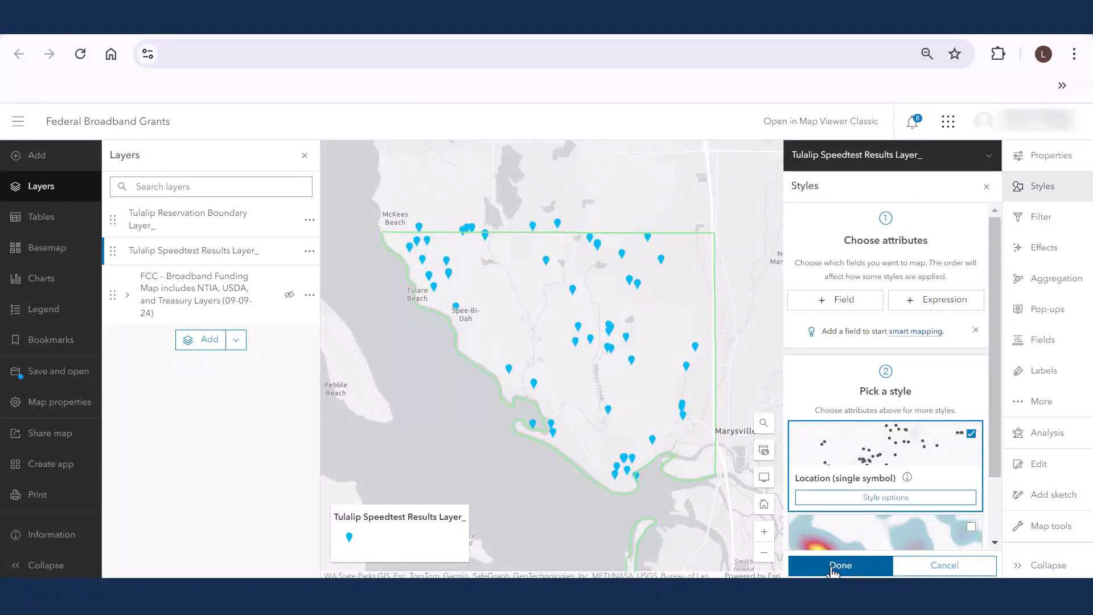
Step: Set the pop-up title of the Tulalip Speedtest Results Layer_ to "{County} Speedtest Results", inserting County as a field
click(511, 373)
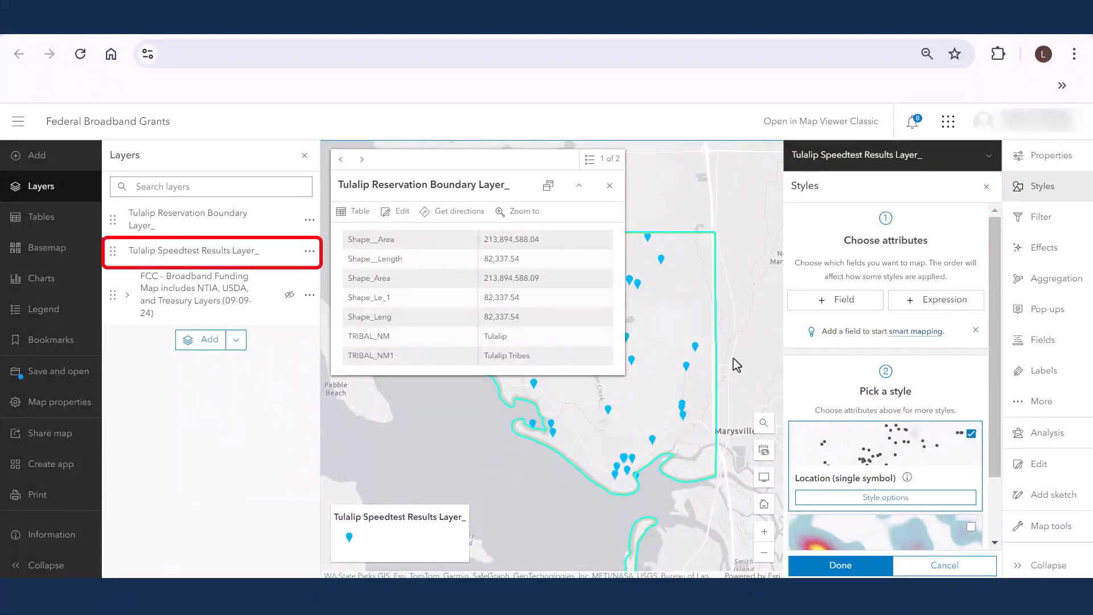
click(1011, 318)
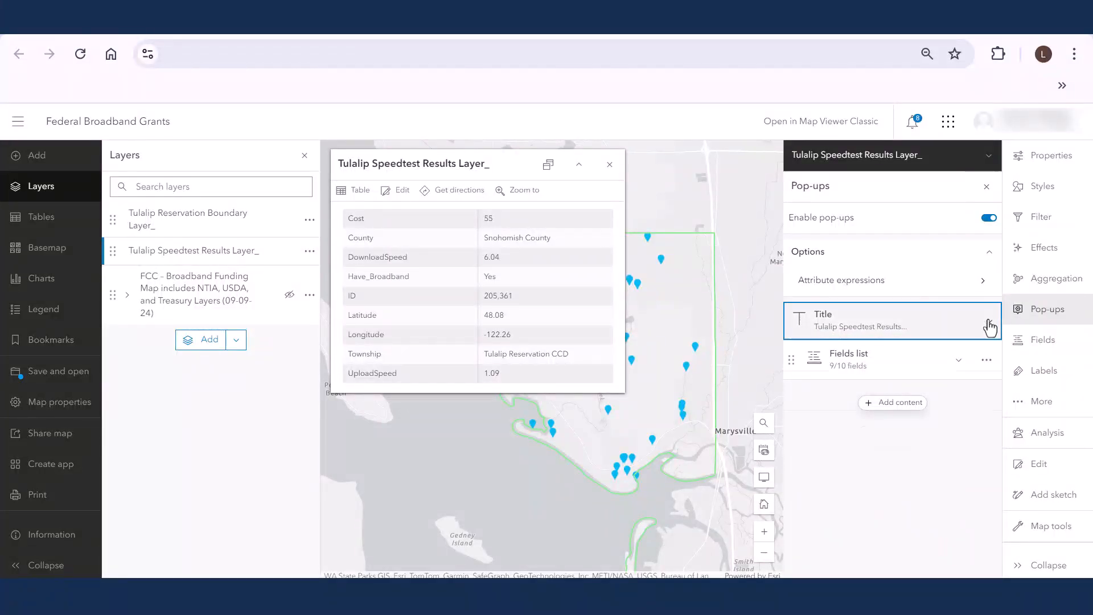
click(989, 321)
drag(937, 356, 772, 371)
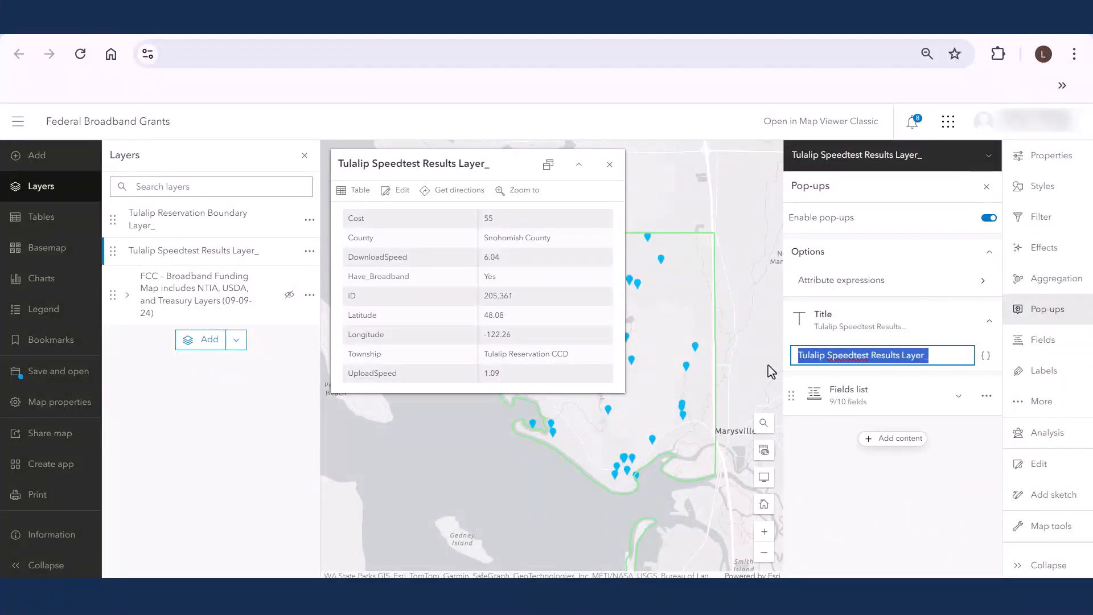
key(BackSpace)
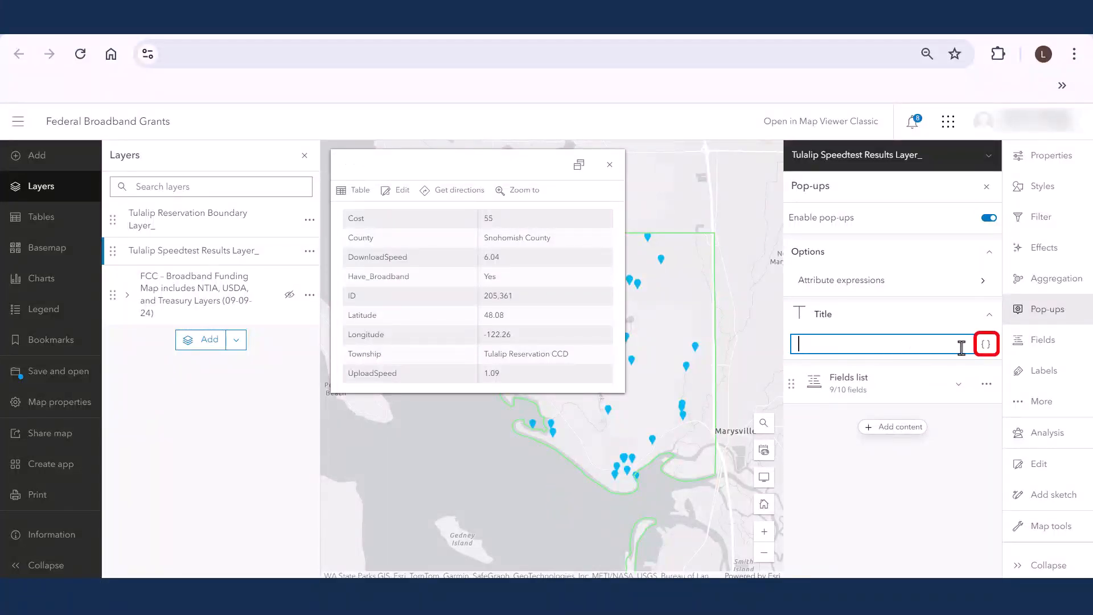
click(986, 344)
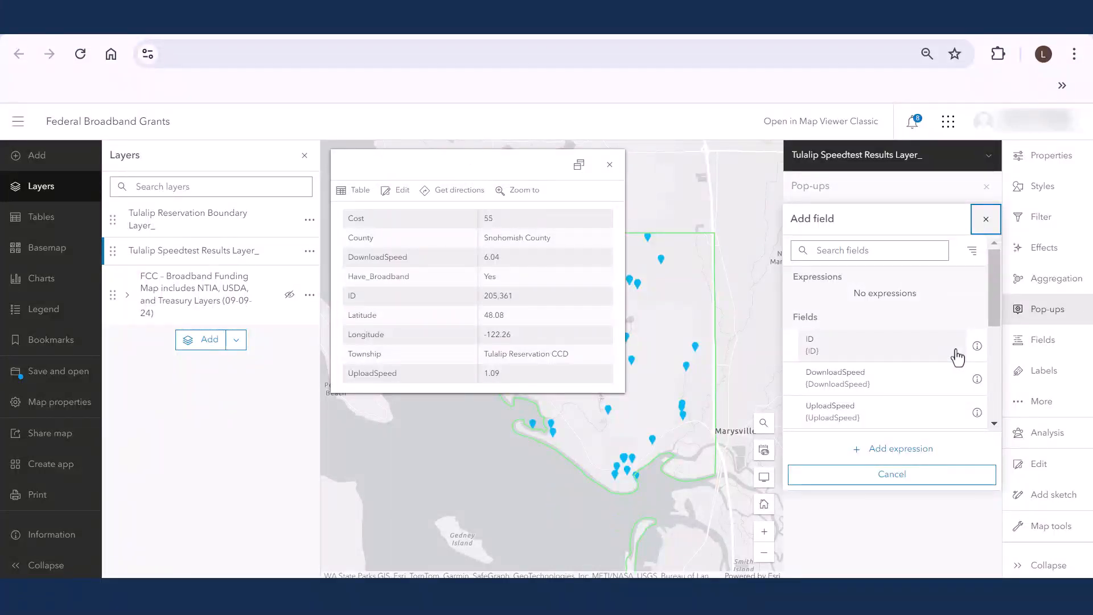
scroll(959, 358, down, 3)
click(959, 358)
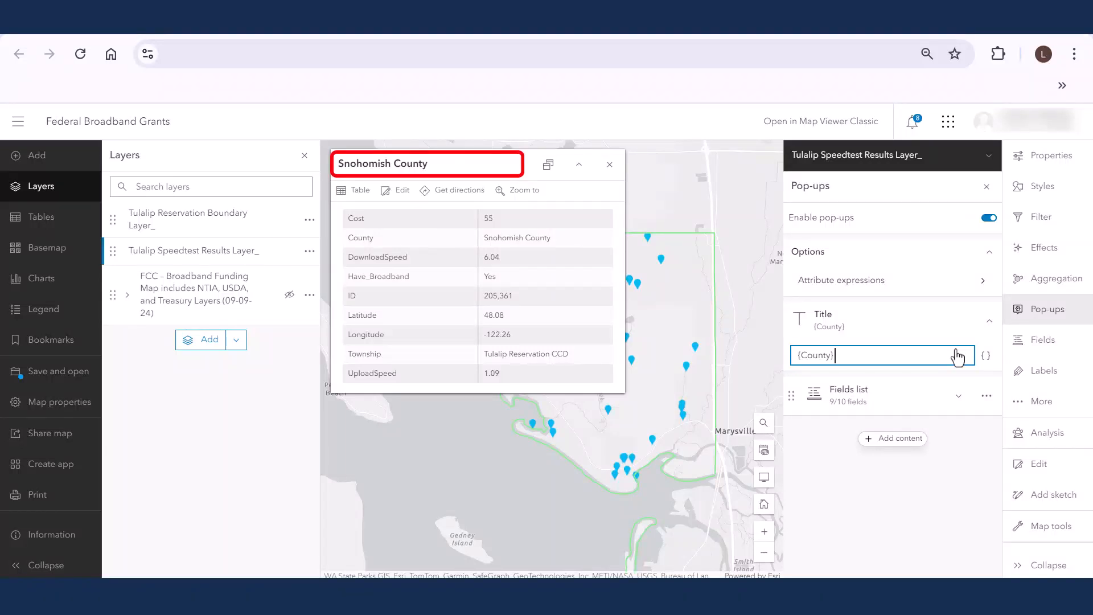
text(Speedtest Results)
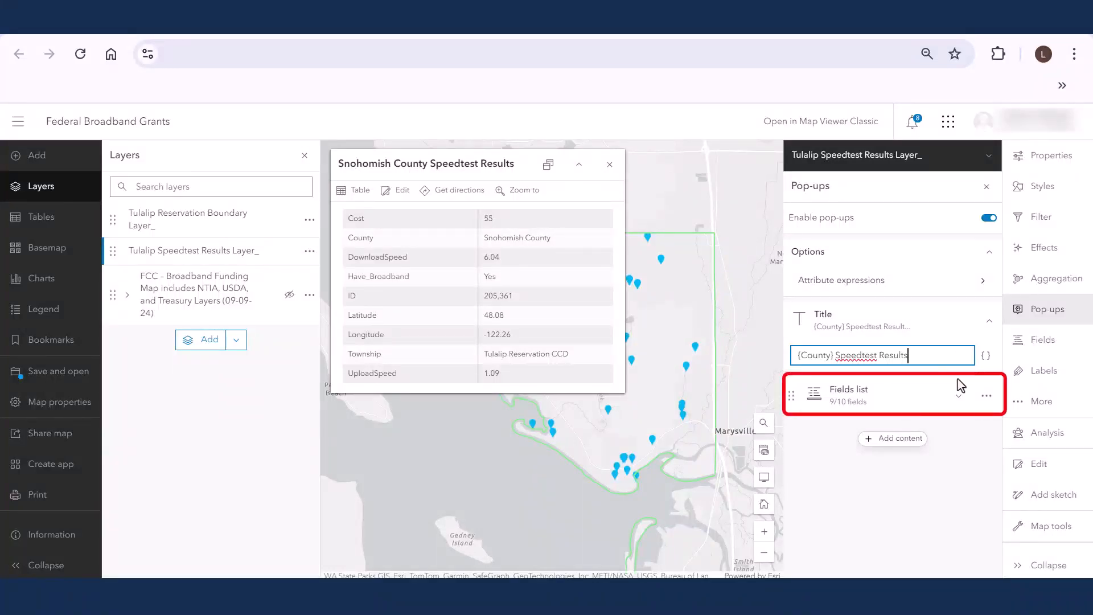
Step: Remove the ID and Township fields from the speedtest layer's pop-up fields list
click(959, 395)
scroll(960, 402, down, 3)
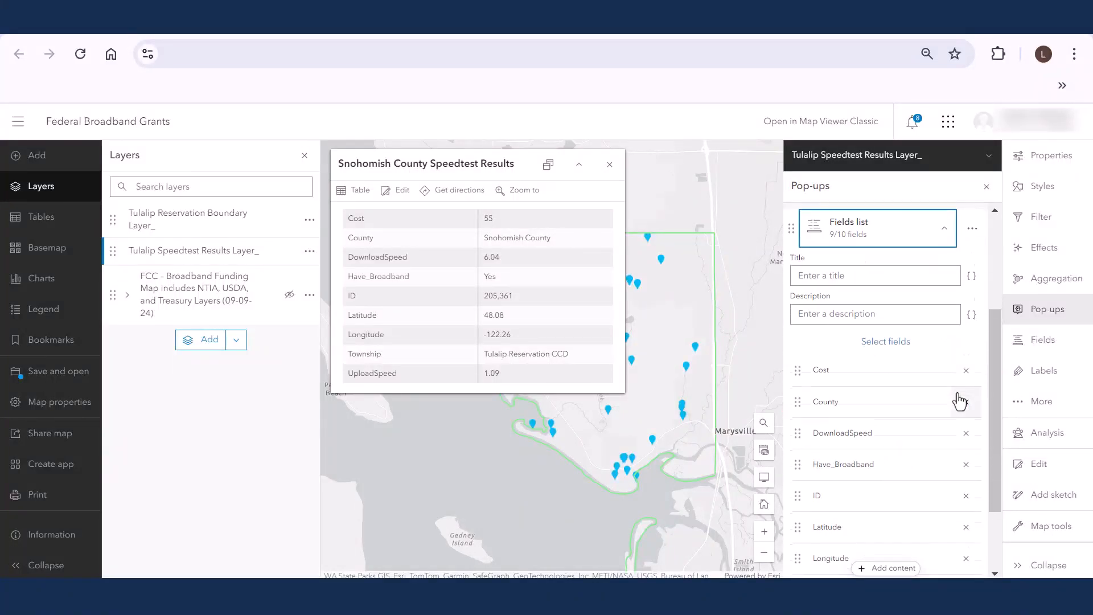
scroll(960, 402, down, 2)
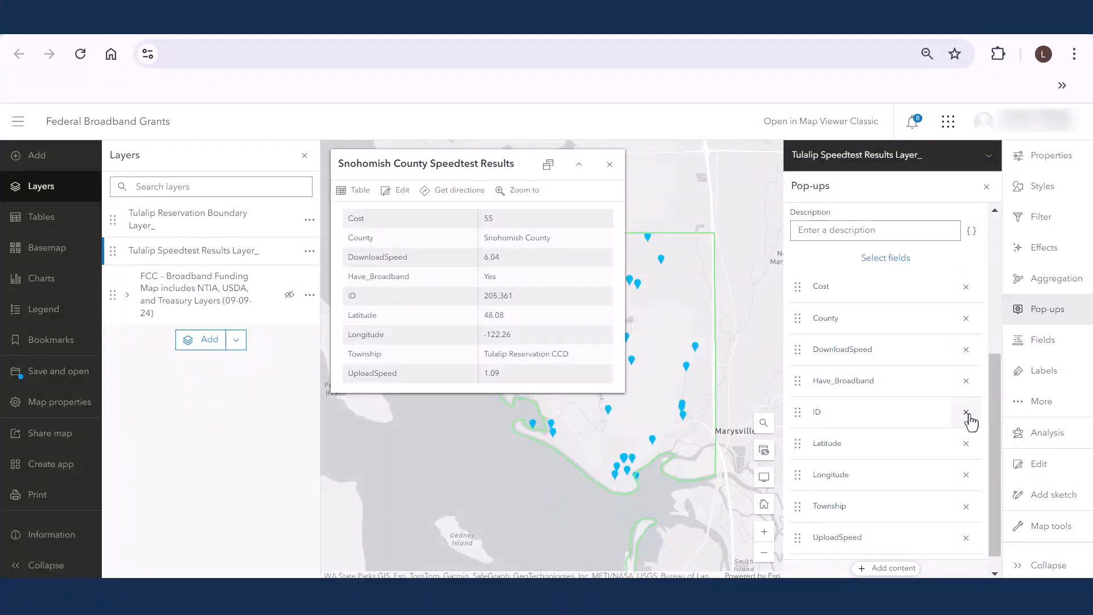
click(967, 412)
click(968, 487)
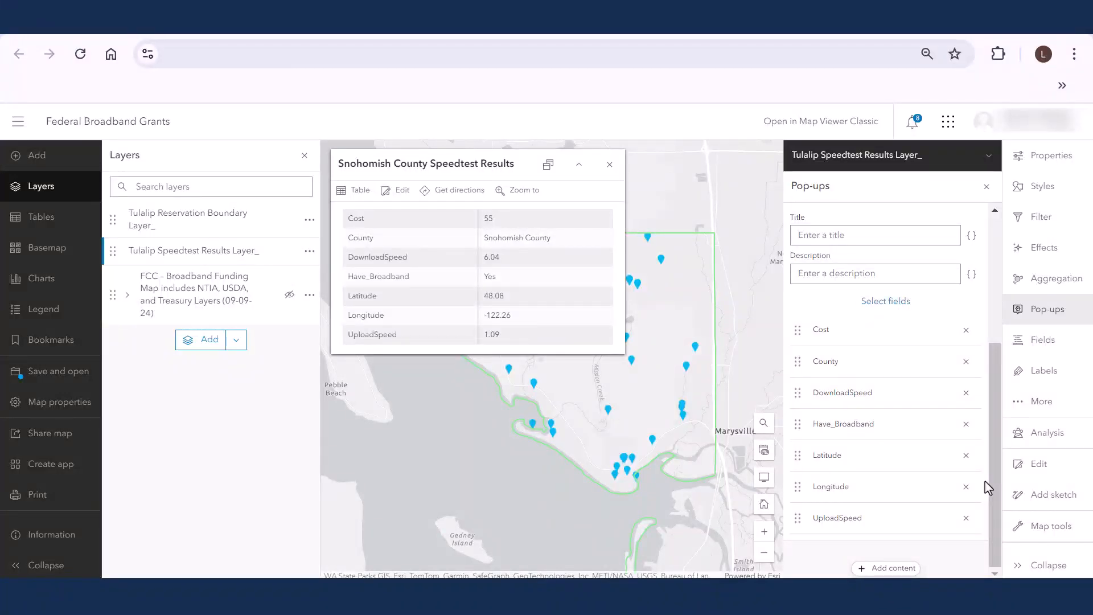
Step: Disable pop-ups for the Tulalip Reservation Boundary Layer_
click(239, 220)
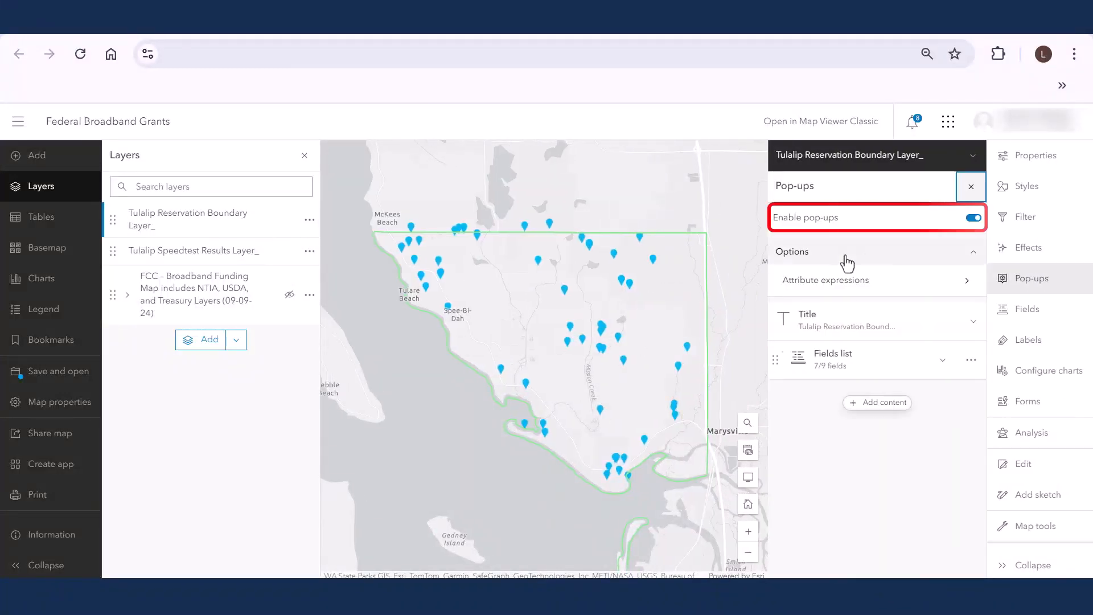
click(974, 218)
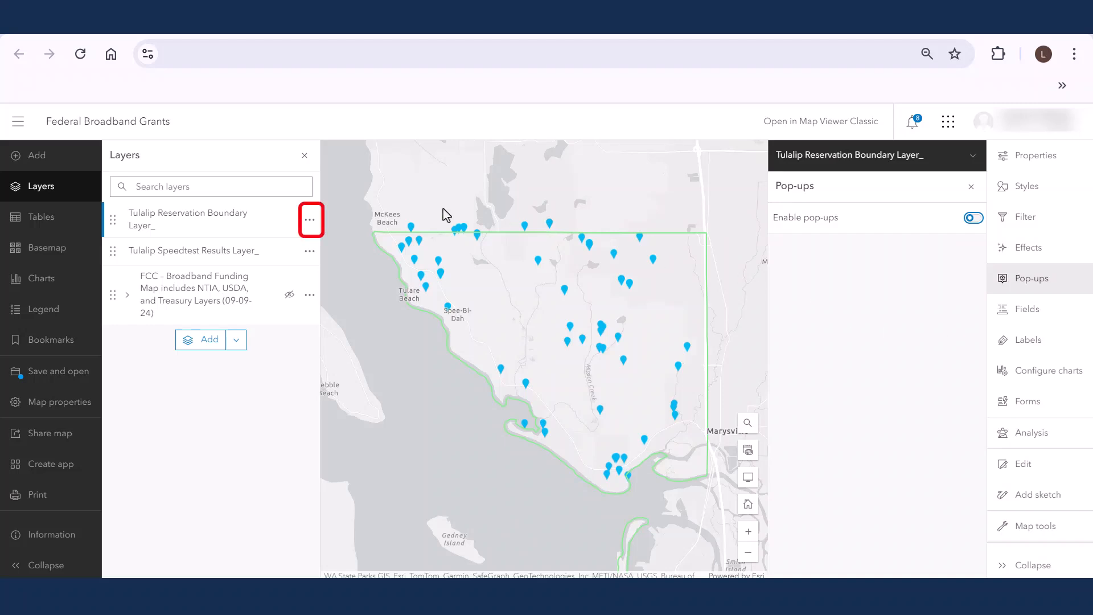
Step: Zoom to the Tulalip Reservation Boundary Layer_ and start a new copy of the map titled "Tulalip Overlap Locations Map"
click(308, 223)
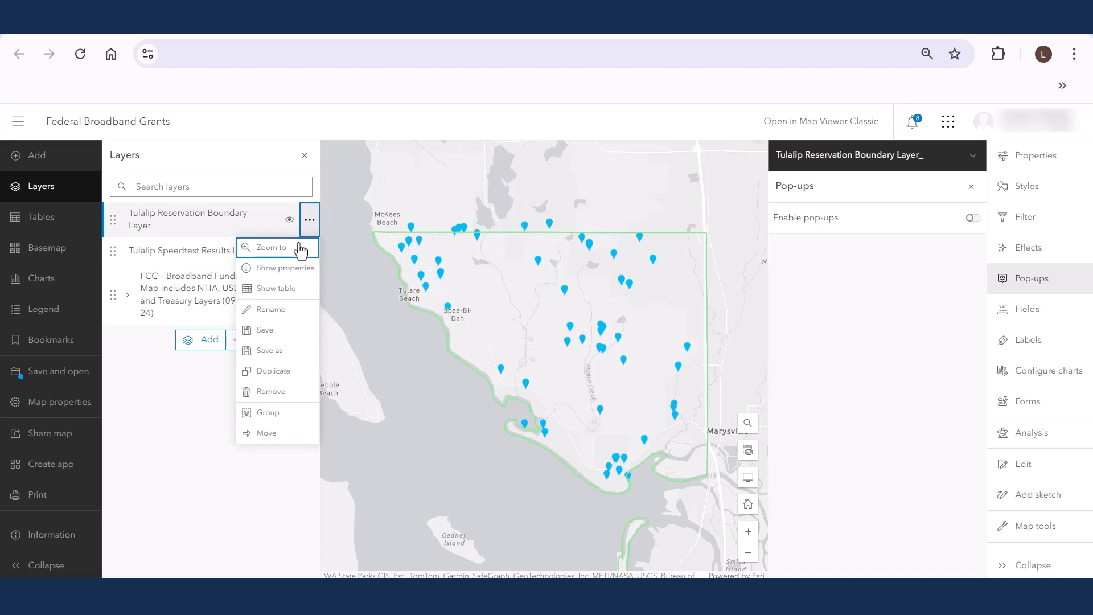
click(300, 247)
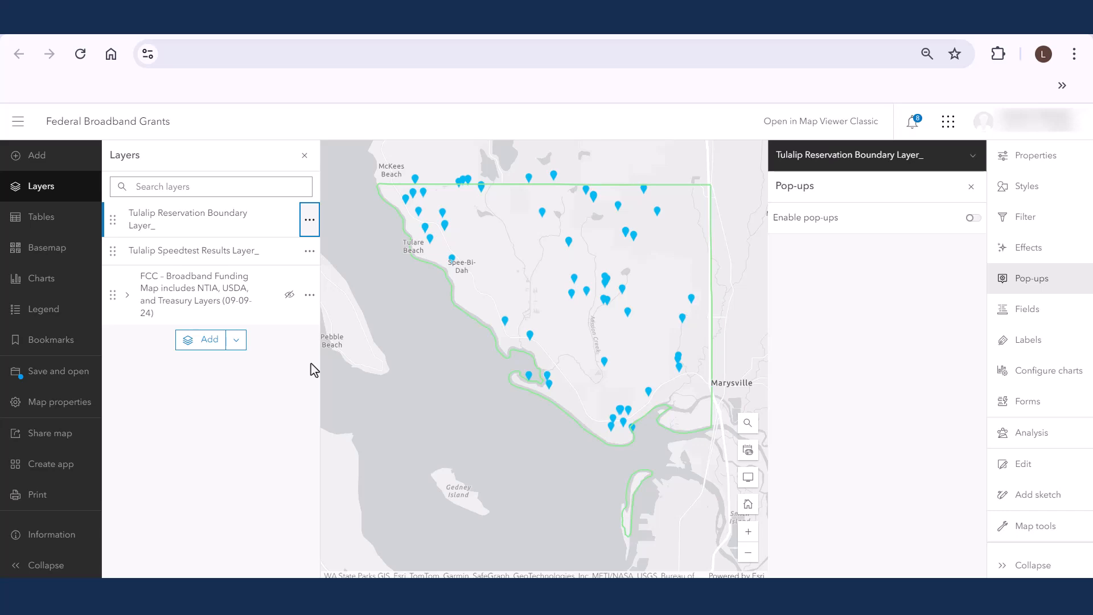
click(64, 377)
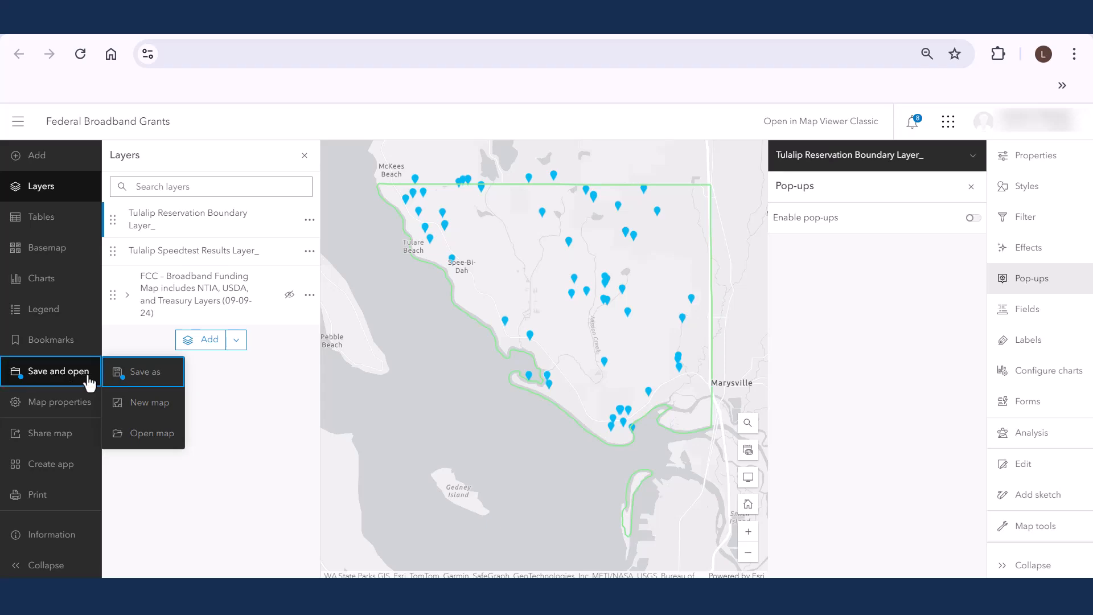
click(131, 379)
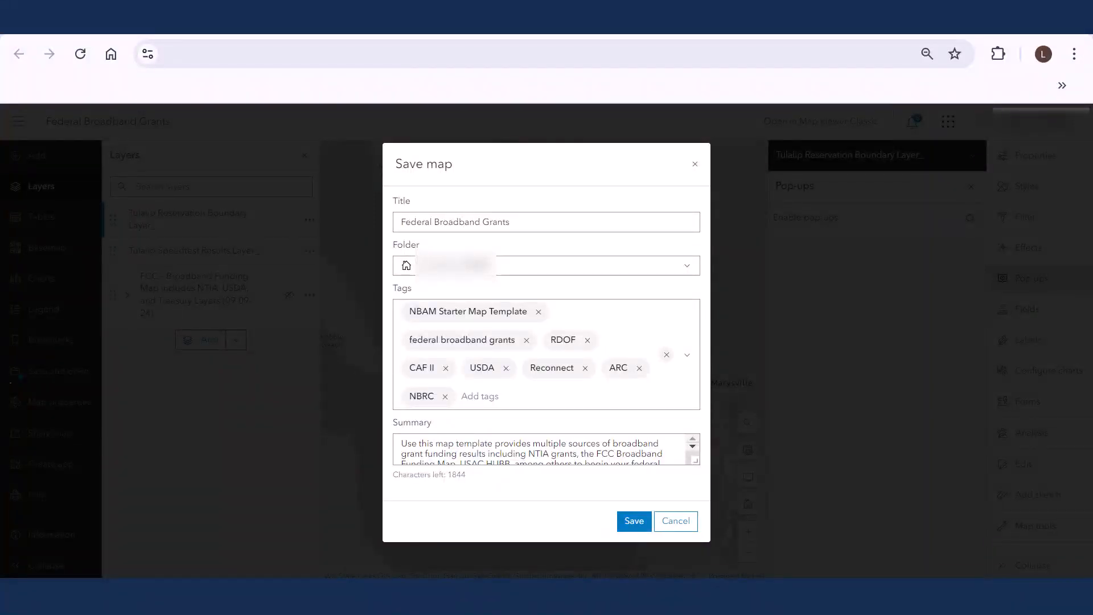
drag(516, 224, 365, 224)
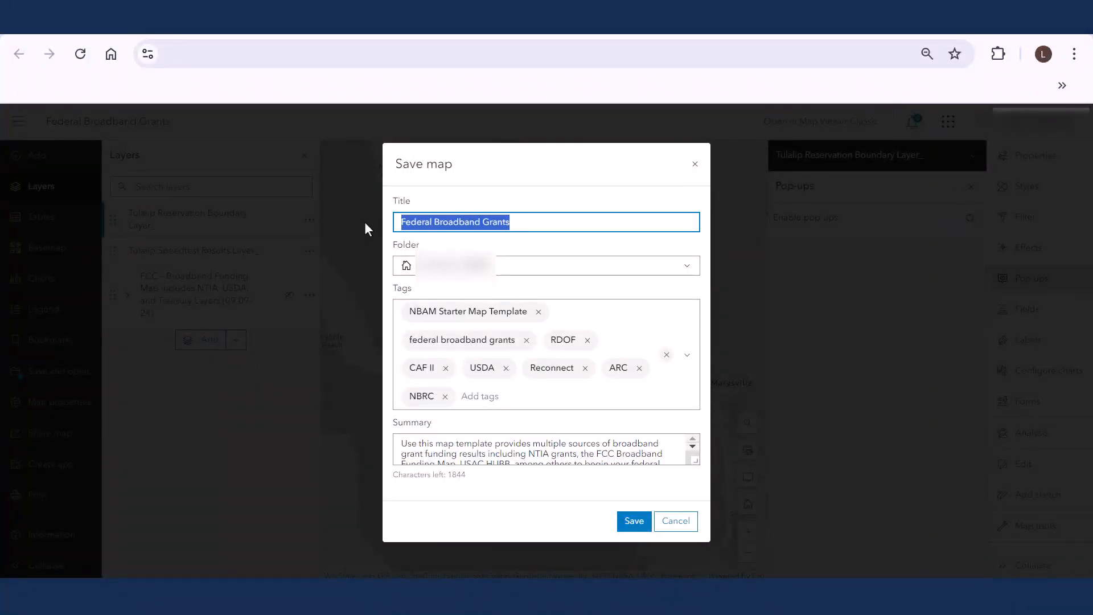
key(BackSpace)
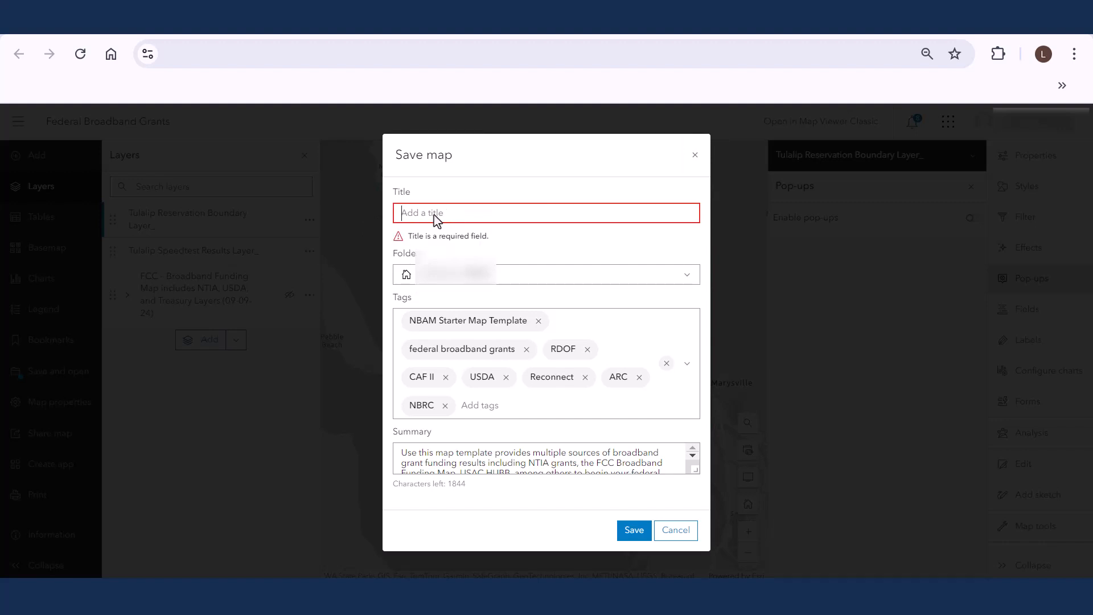
text(Tulalip Overlap Locations Map)
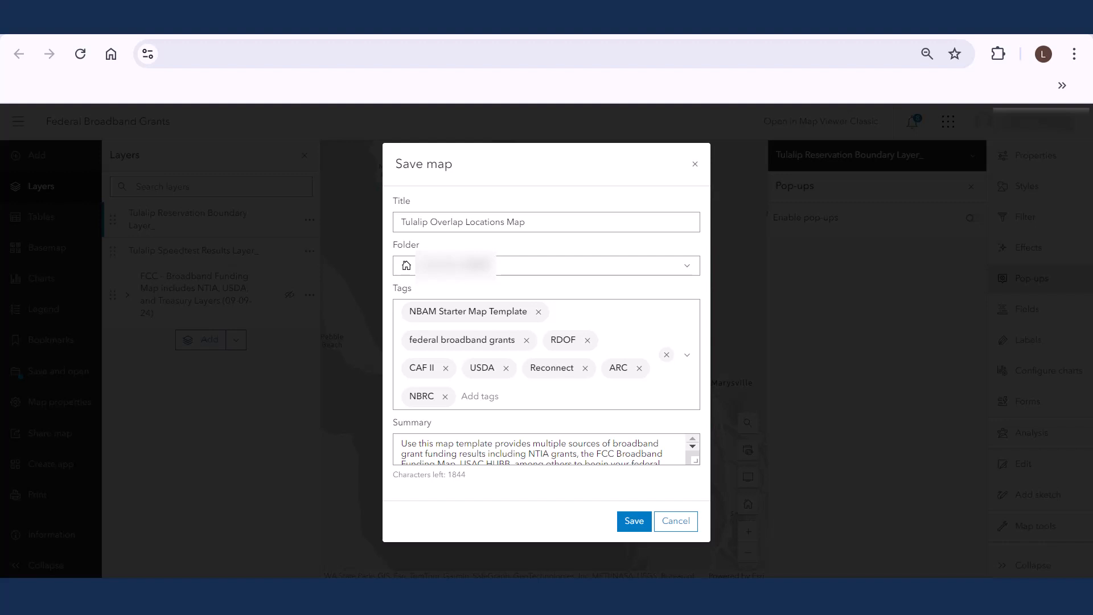
Step: Replace the map summary with "Webmap of Tulalip speedtest locations overlapped with federal grant funding locations."
click(406, 447)
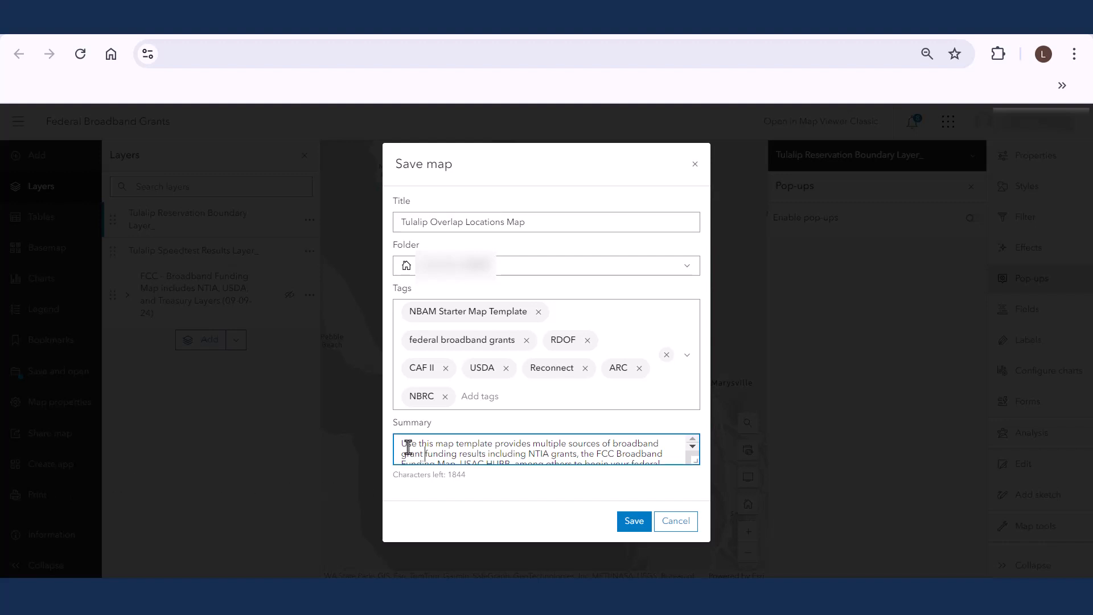
drag(399, 446, 681, 501)
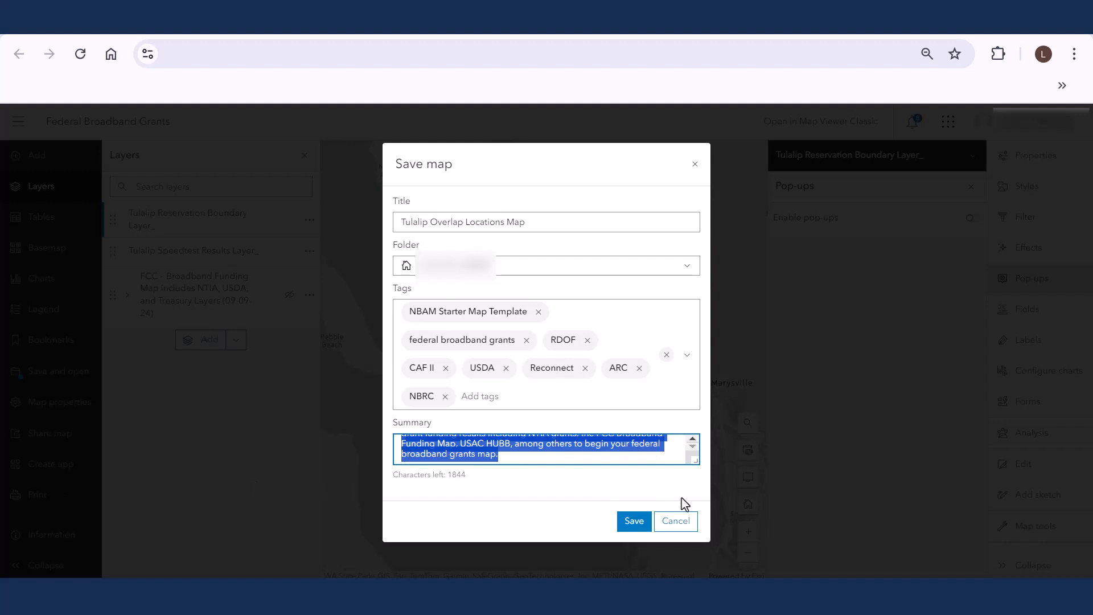
key(BackSpace)
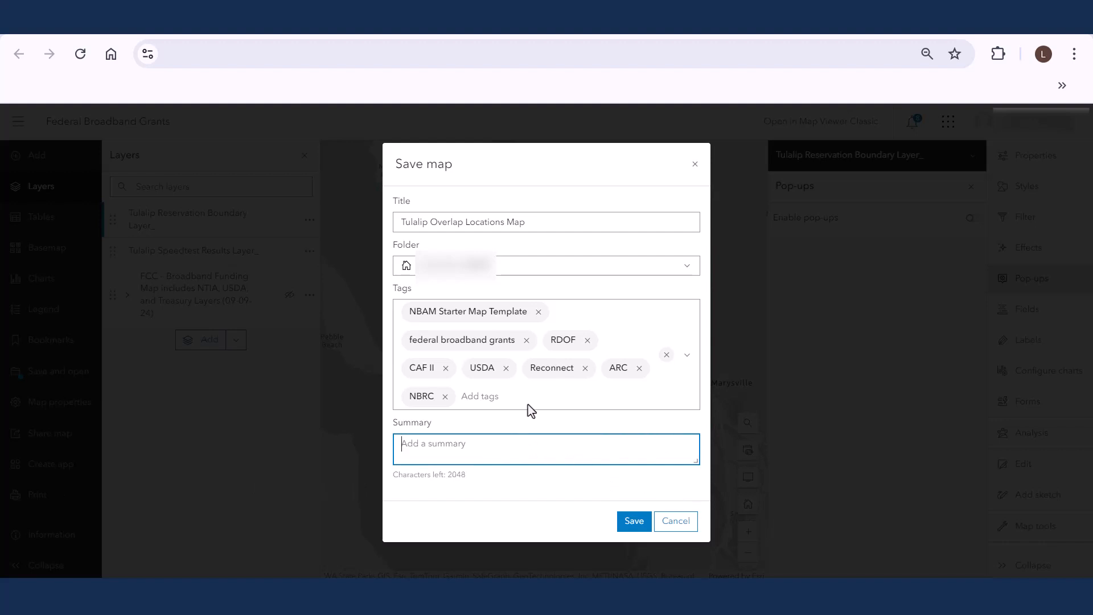
text(Webmap of Tulalip speedtest locations overlapped with federal grant funding locations.)
Step: Replace the "NBAM Starter Map Template" tag with "Tulalip" and save the map copy
click(539, 312)
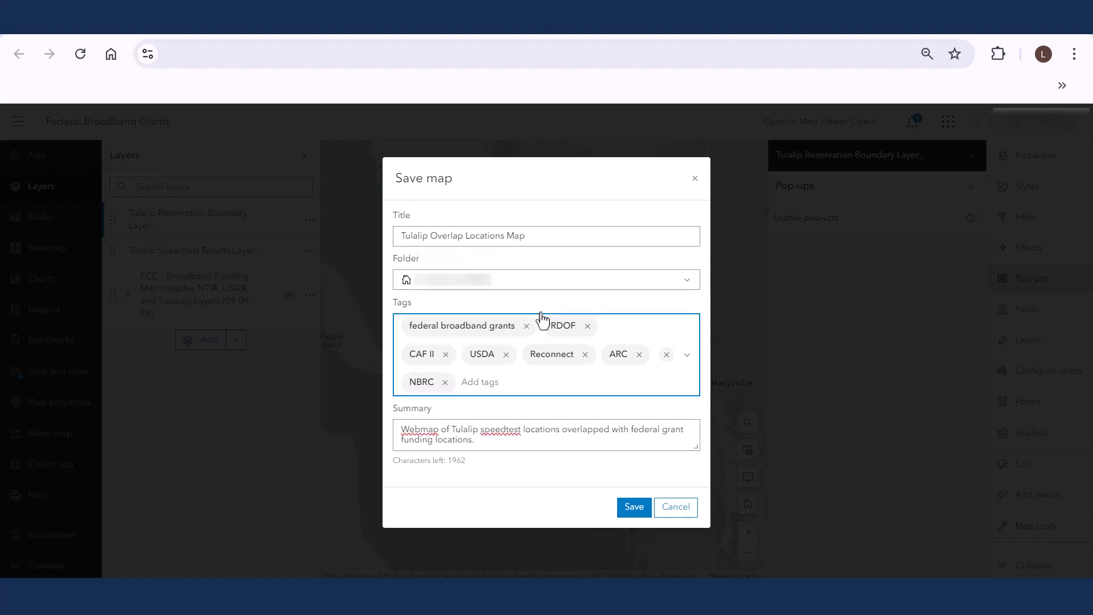
text(Tulalip)
key(Return)
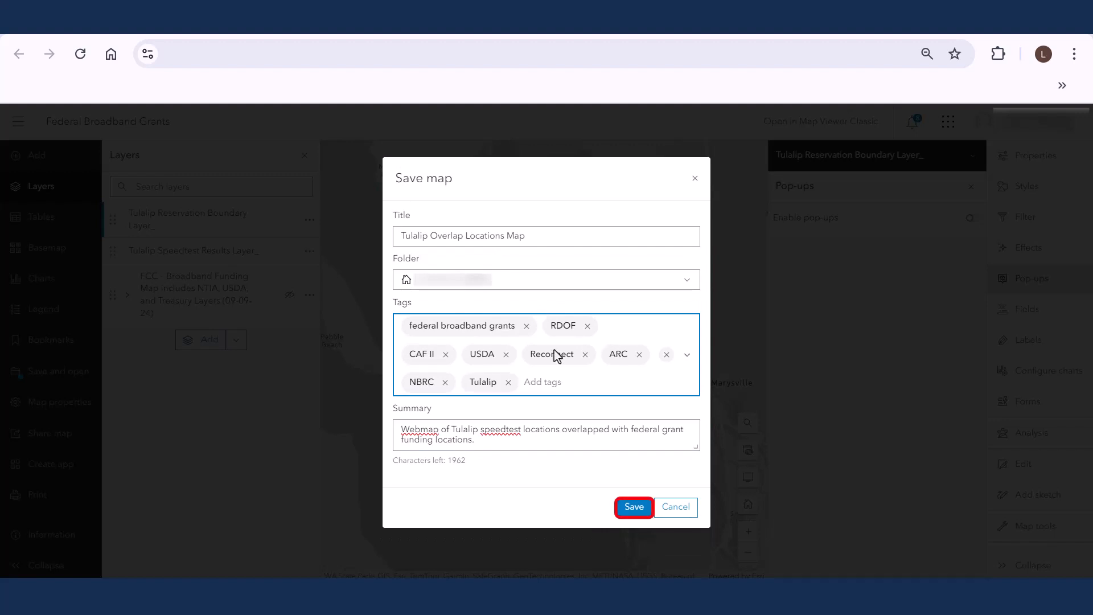
click(624, 508)
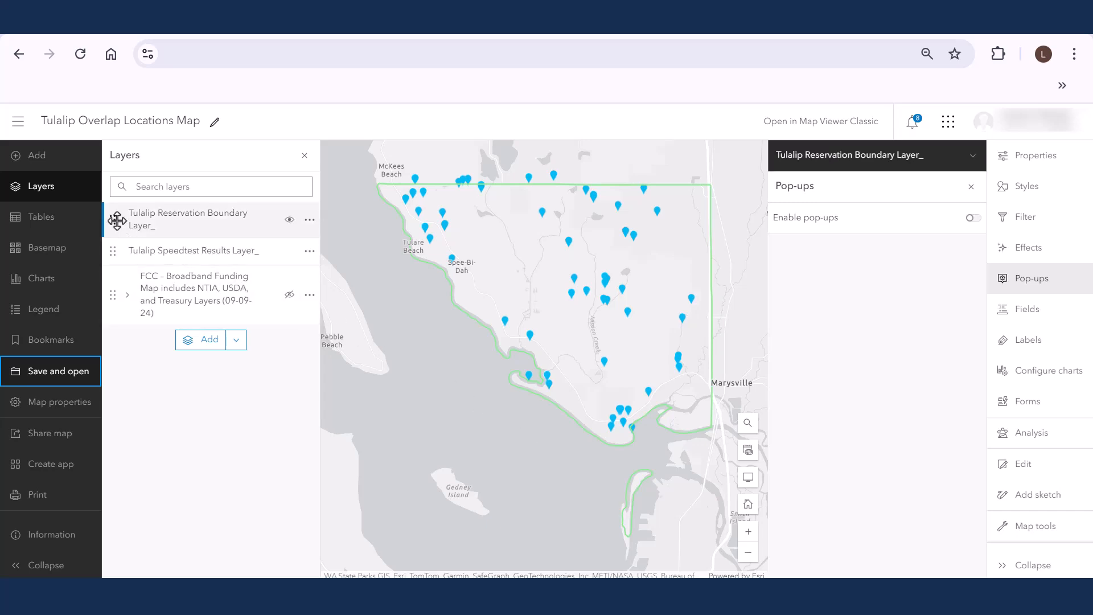
Step: Move the Tulalip Reservation Boundary Layer_ below the FCC - Broadband Funding Map group in the layer order
drag(114, 220, 112, 312)
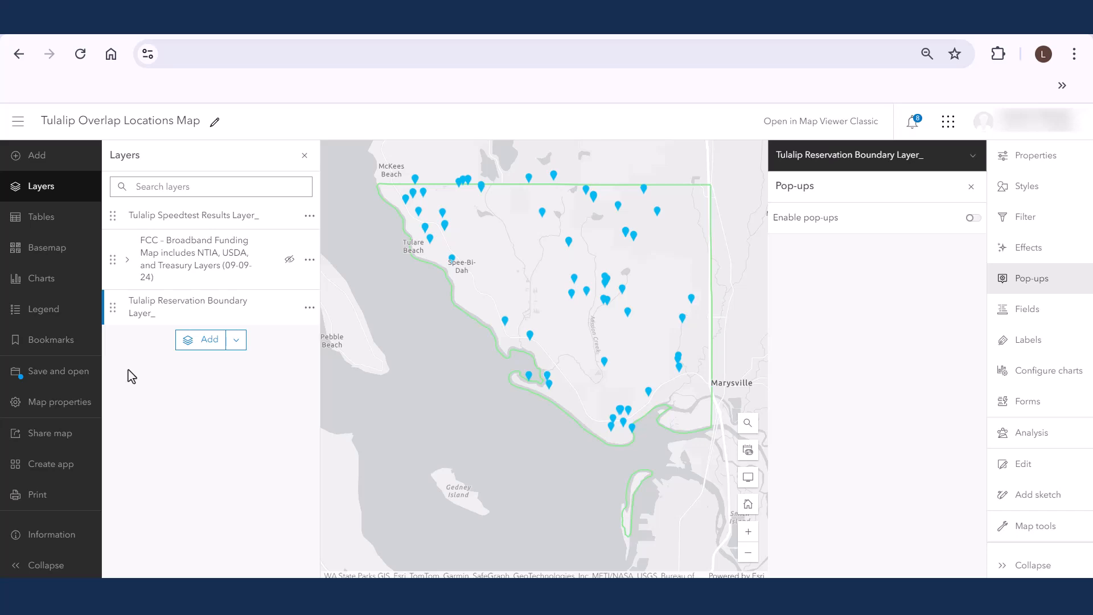
click(187, 346)
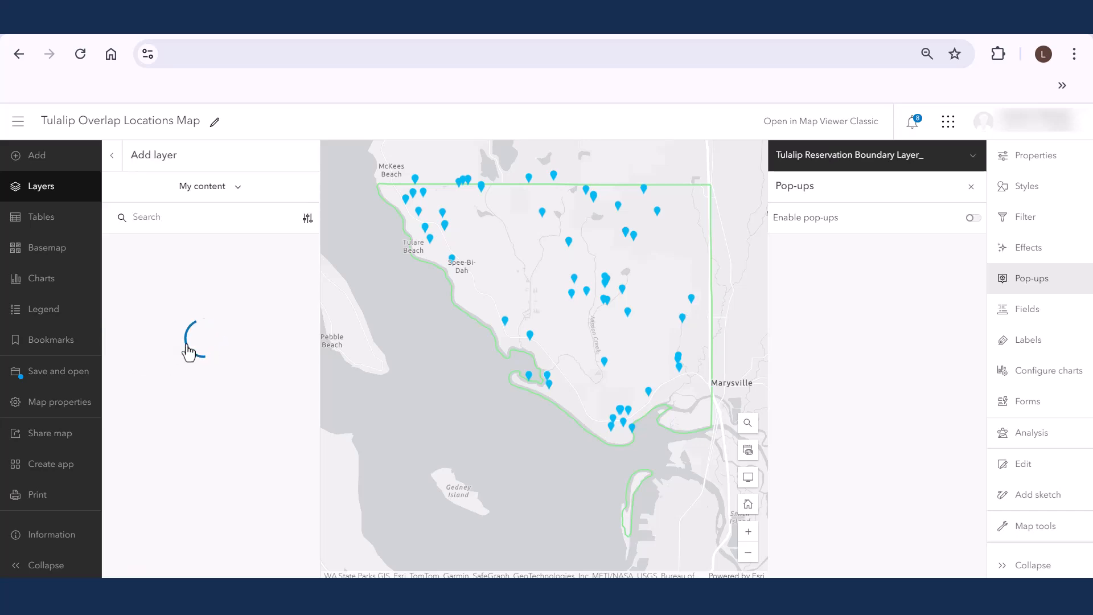
click(219, 195)
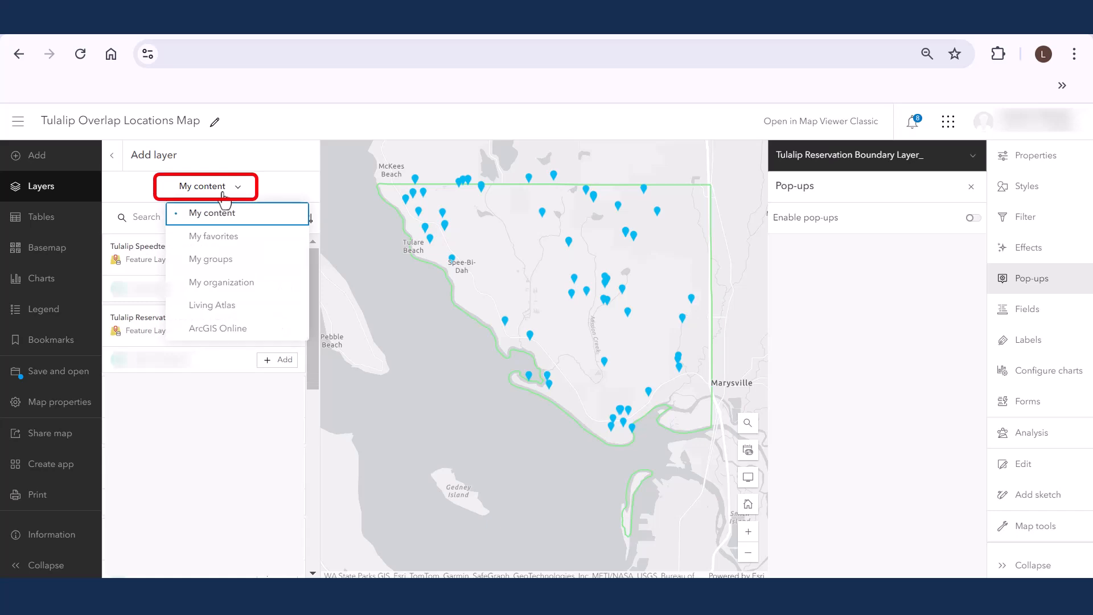
click(227, 283)
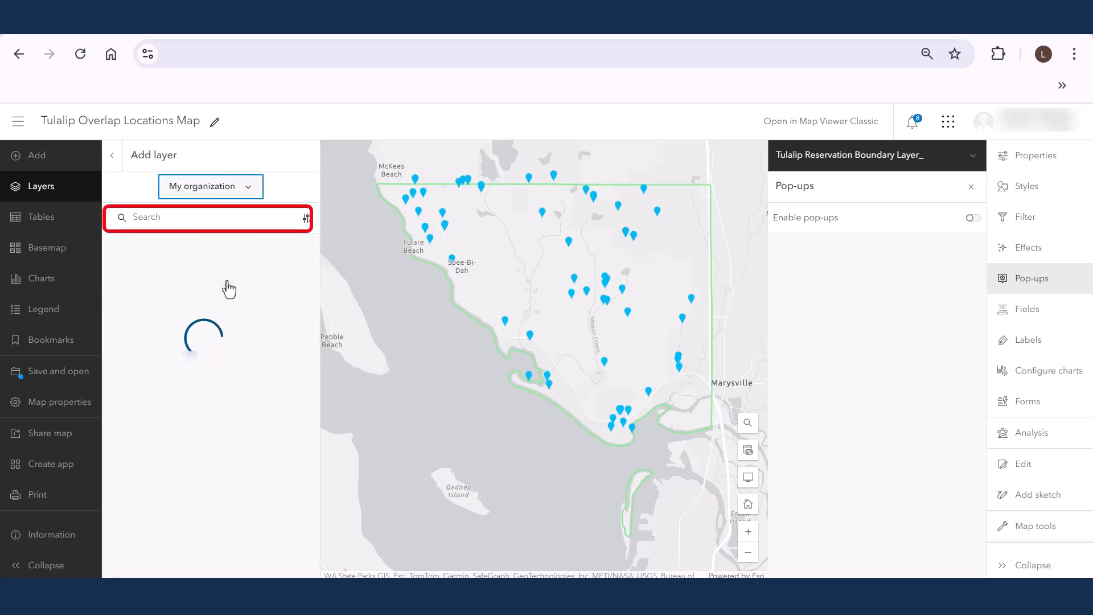
click(200, 227)
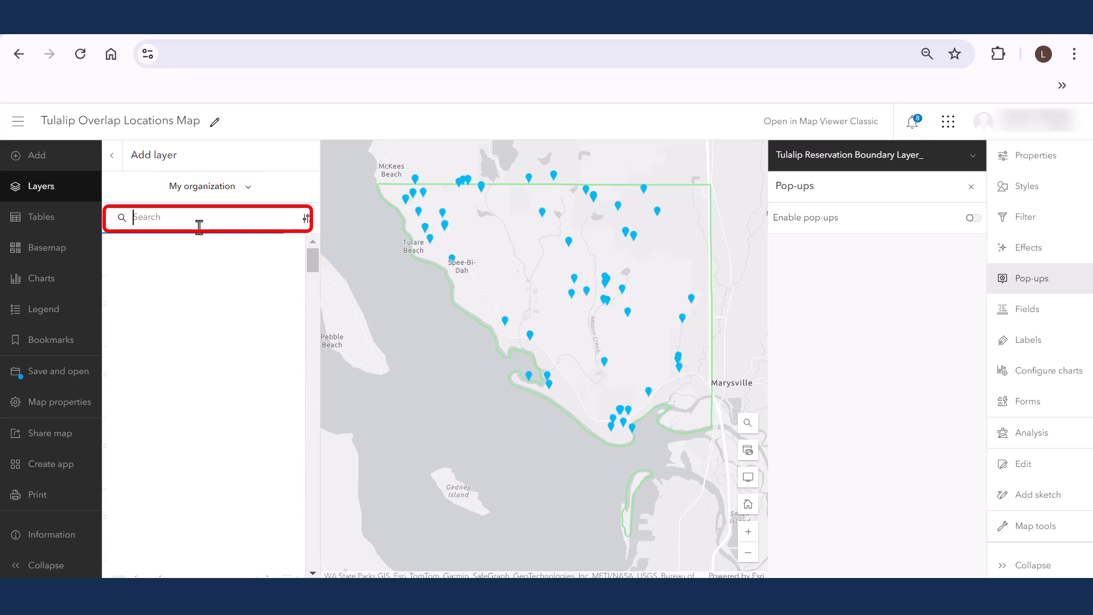
click(111, 156)
click(152, 369)
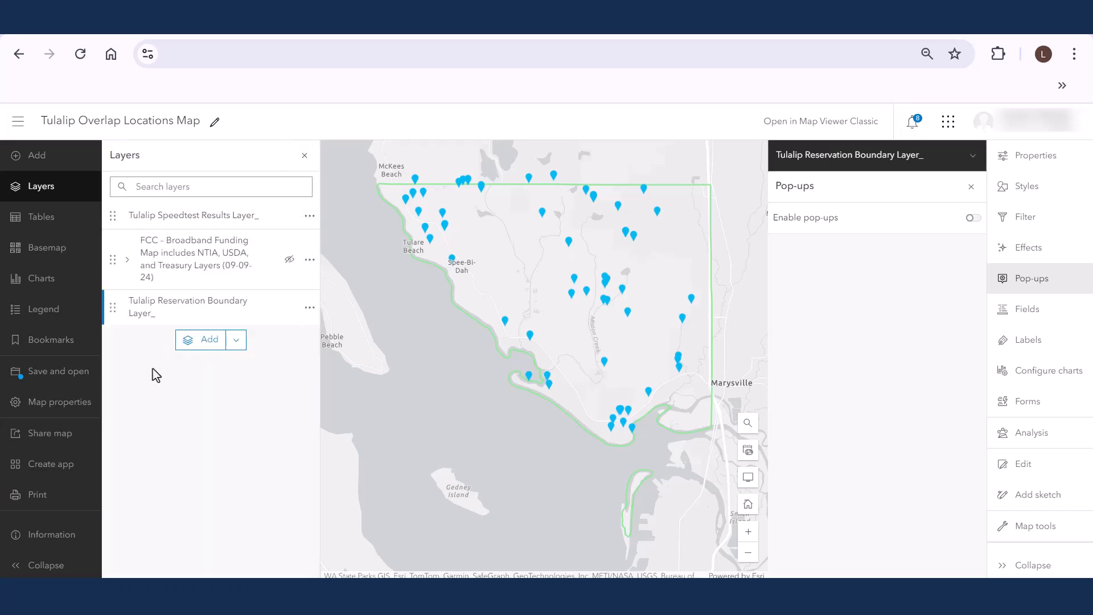
Step: Expand the FCC - Broadband Funding Map group, make it visible, and toggle the visibility of its Rural Digital Opportunity Fund (RDOF) layer
click(129, 272)
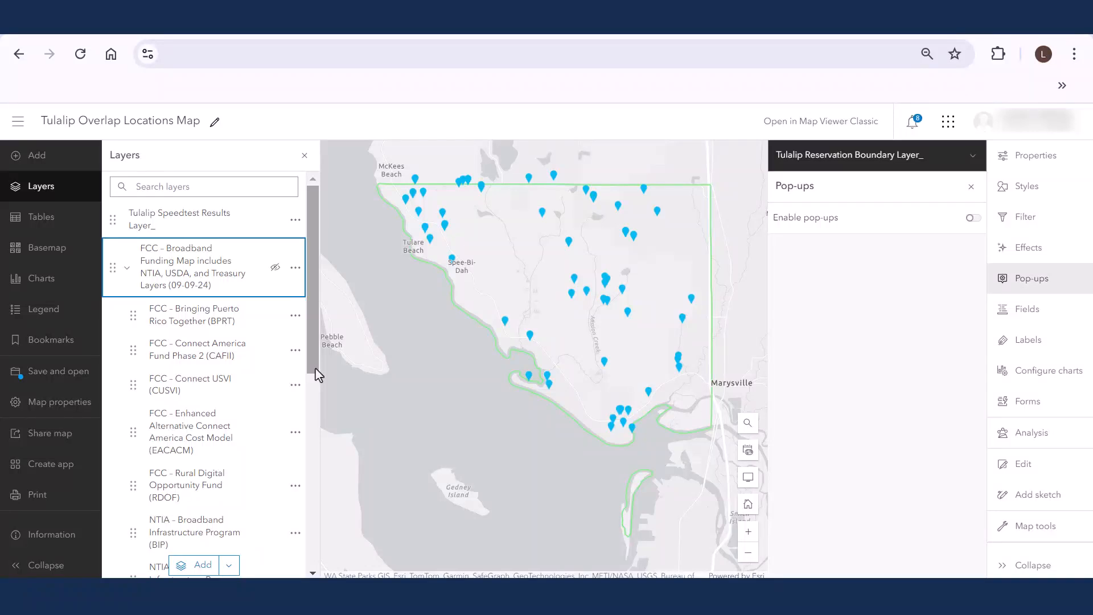
click(274, 288)
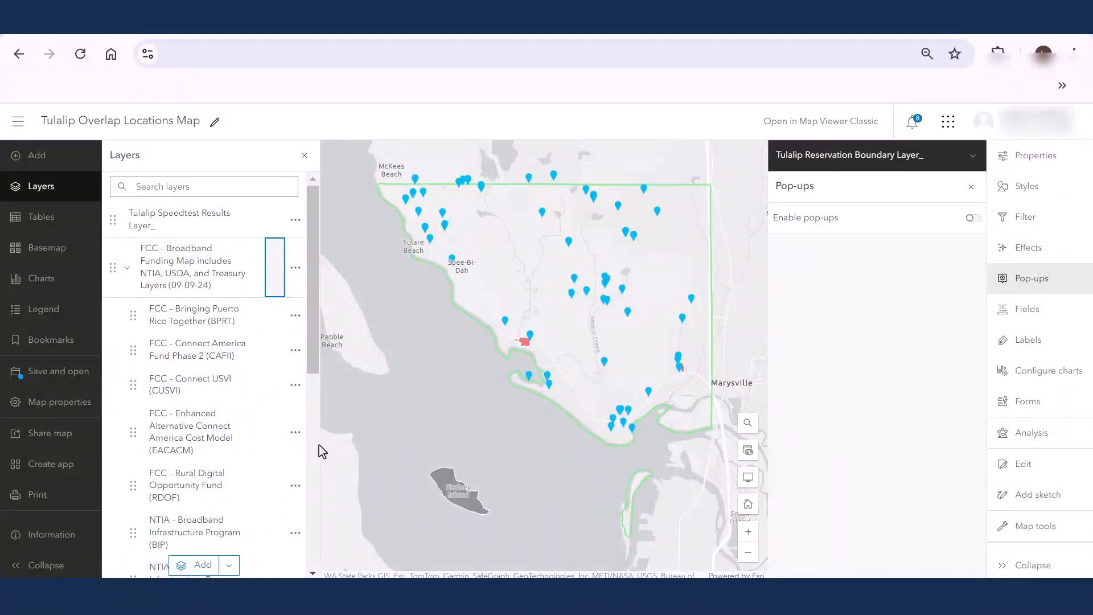
scroll(285, 464, down, 2)
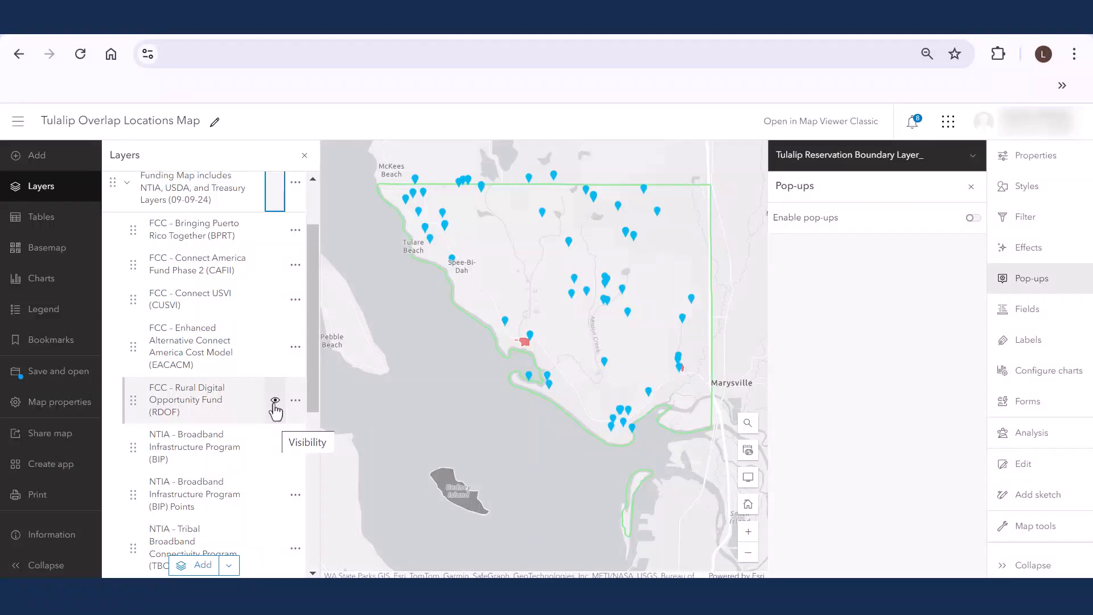
click(275, 401)
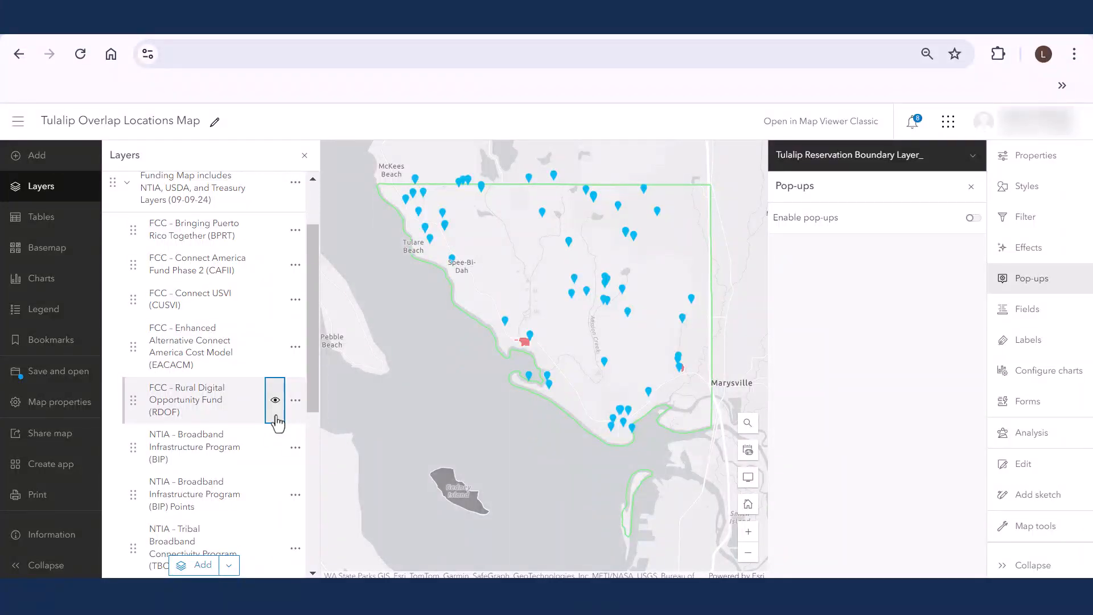
Step: Save the changes to the map and go to the Content page
click(50, 379)
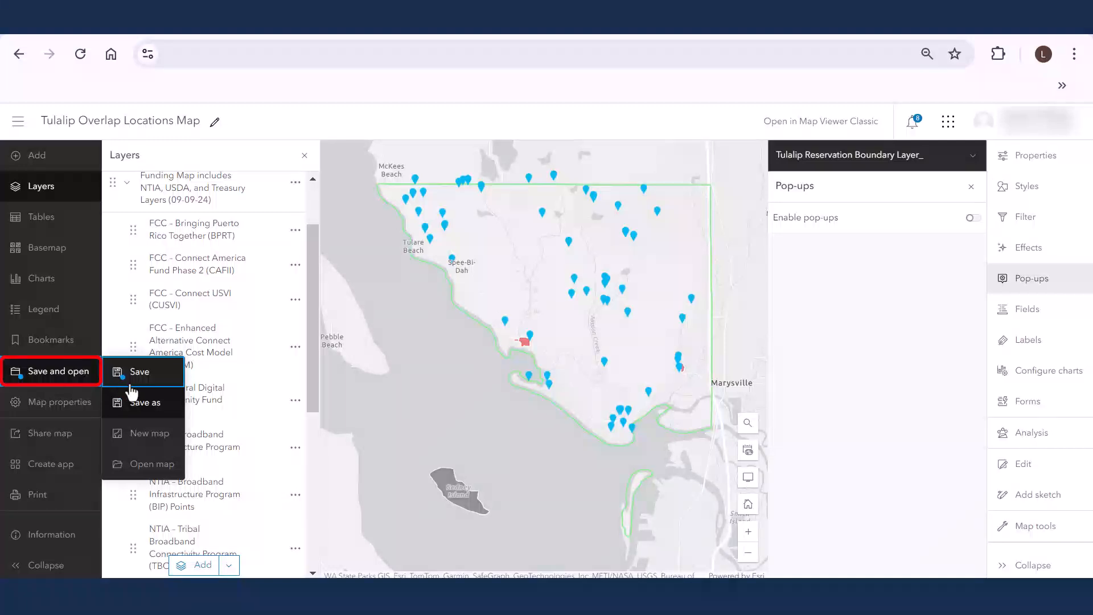
click(133, 376)
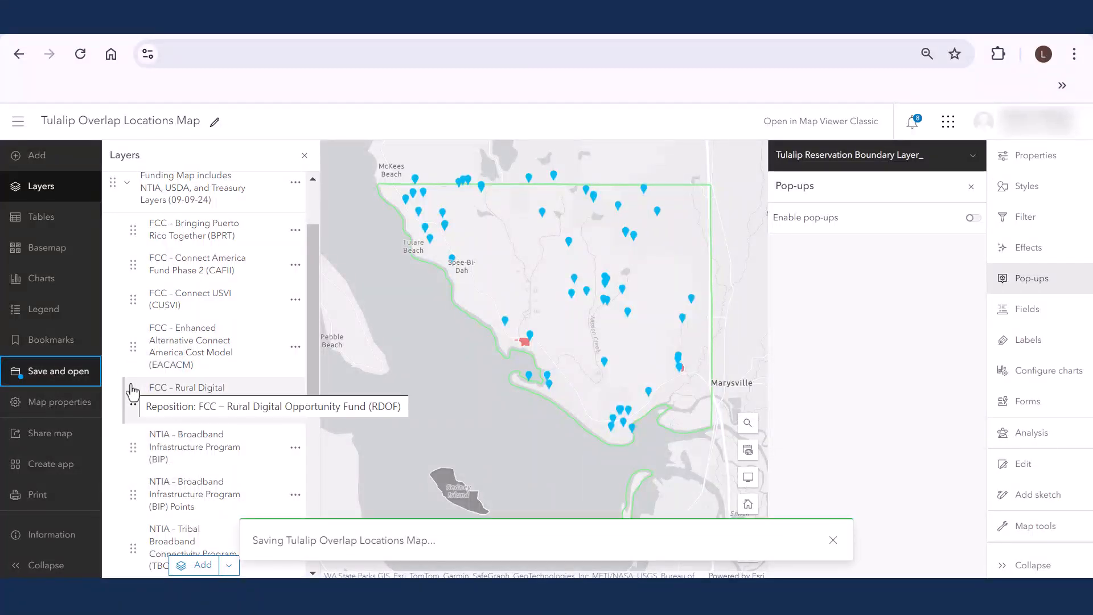
click(21, 131)
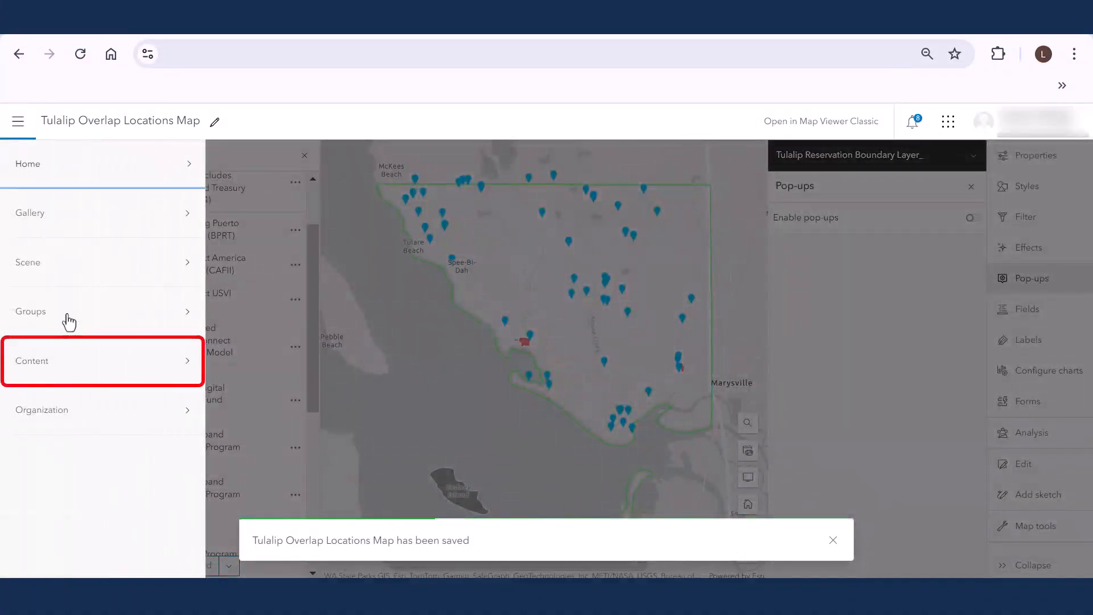
click(65, 361)
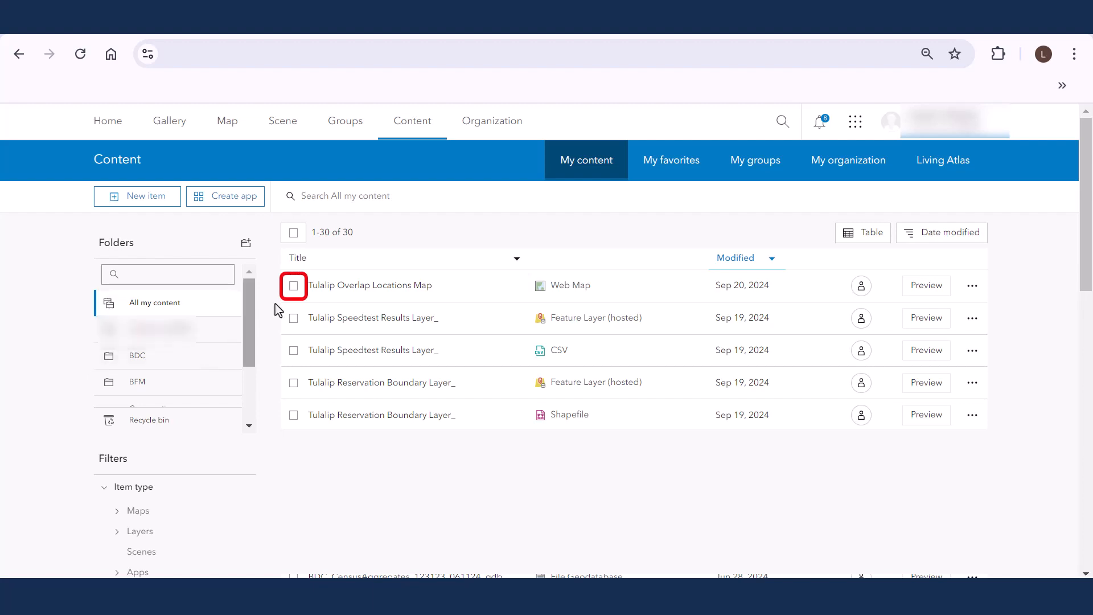
Step: Select the Tulalip Overlap Locations Map item and open the group sharing list for it
click(293, 287)
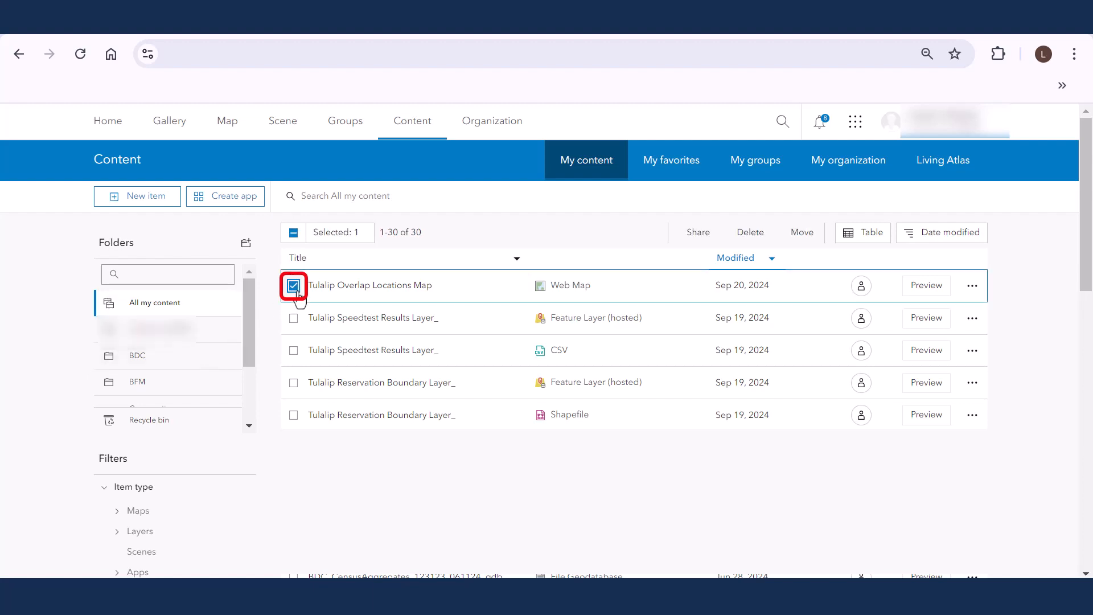
click(690, 238)
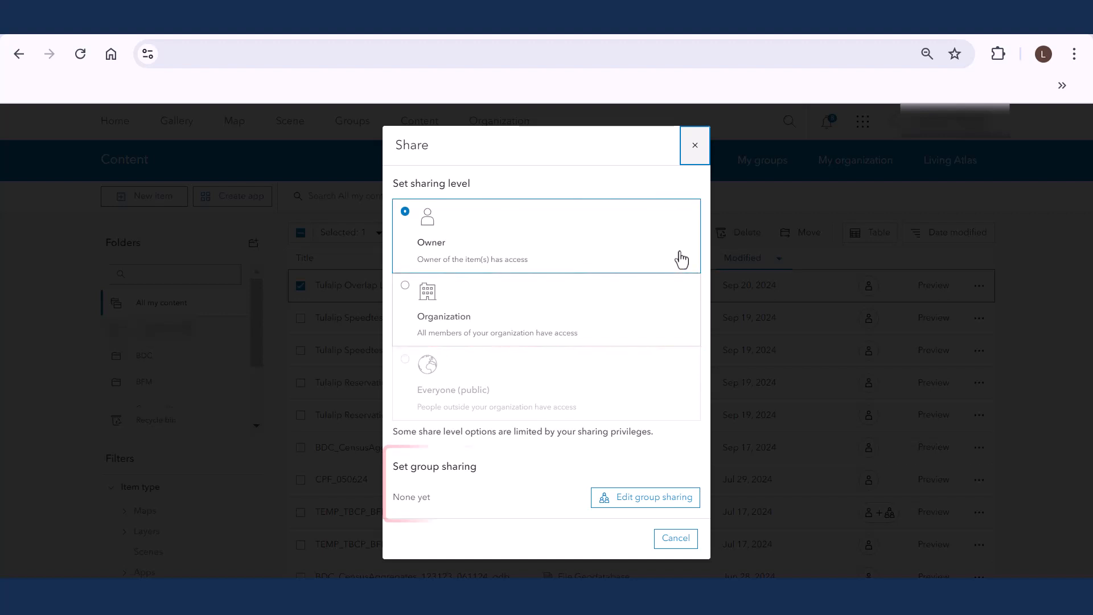
click(655, 499)
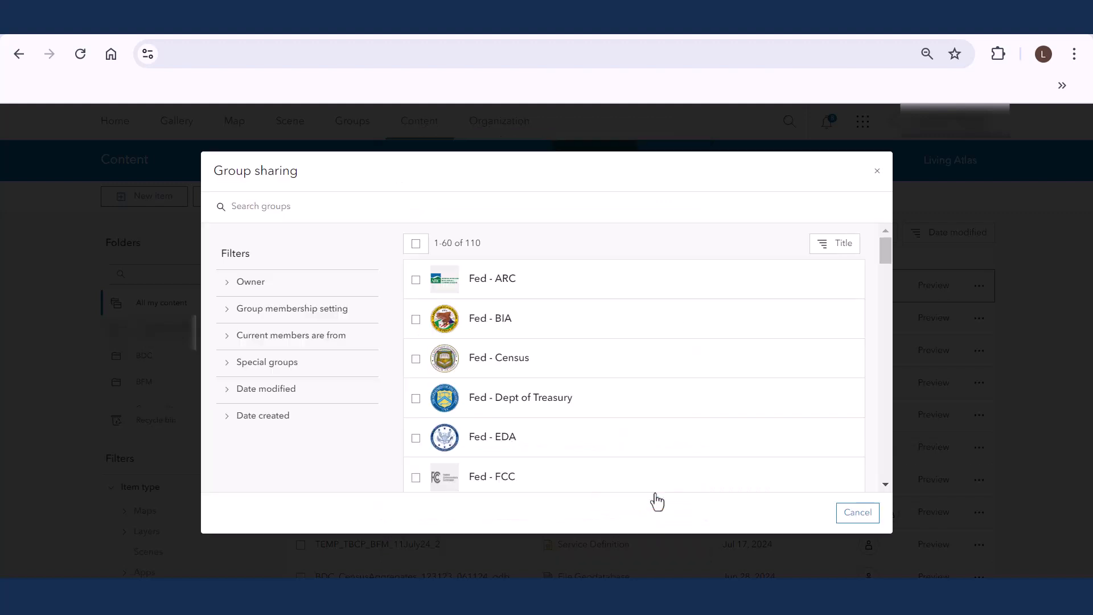